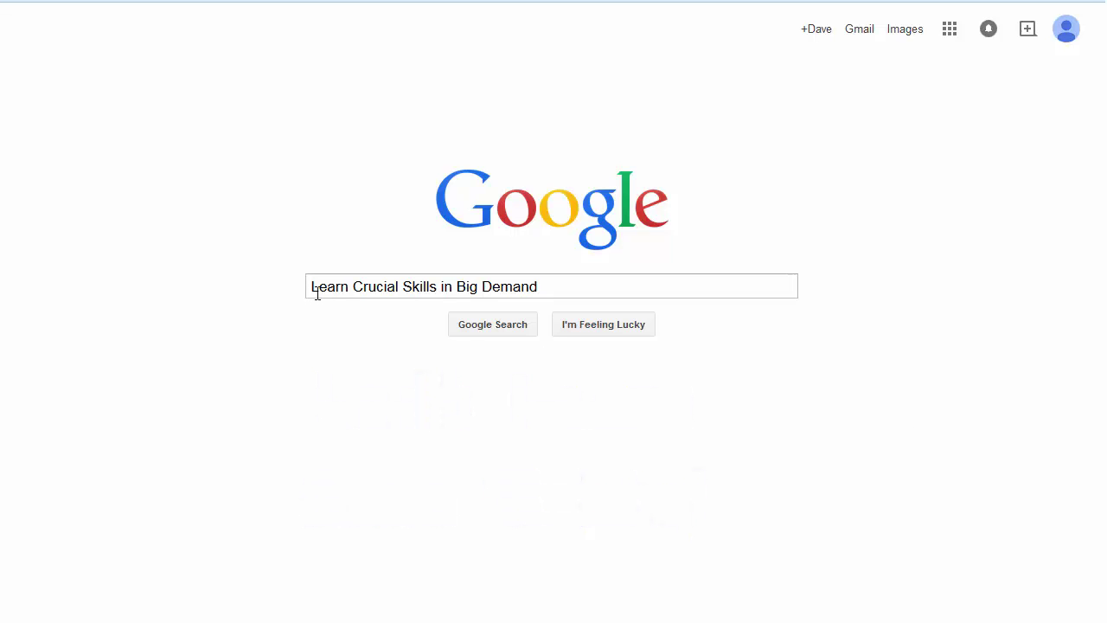
Run a search for Learn Crucial Skills in Big Demand without any quotation marks.
left_click(396, 295)
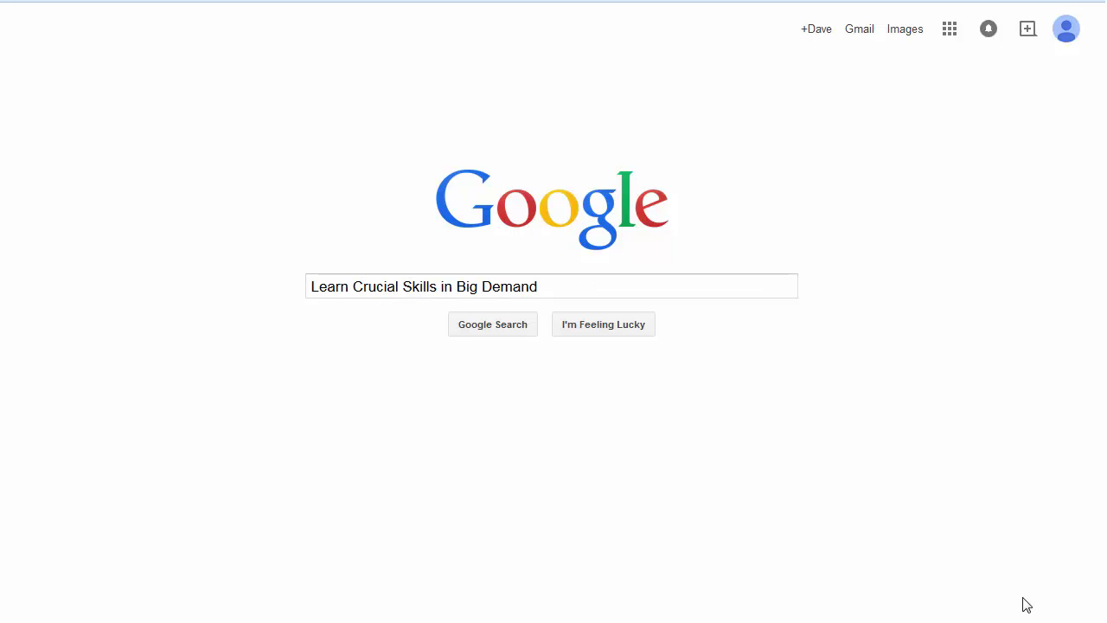
left_click(503, 336)
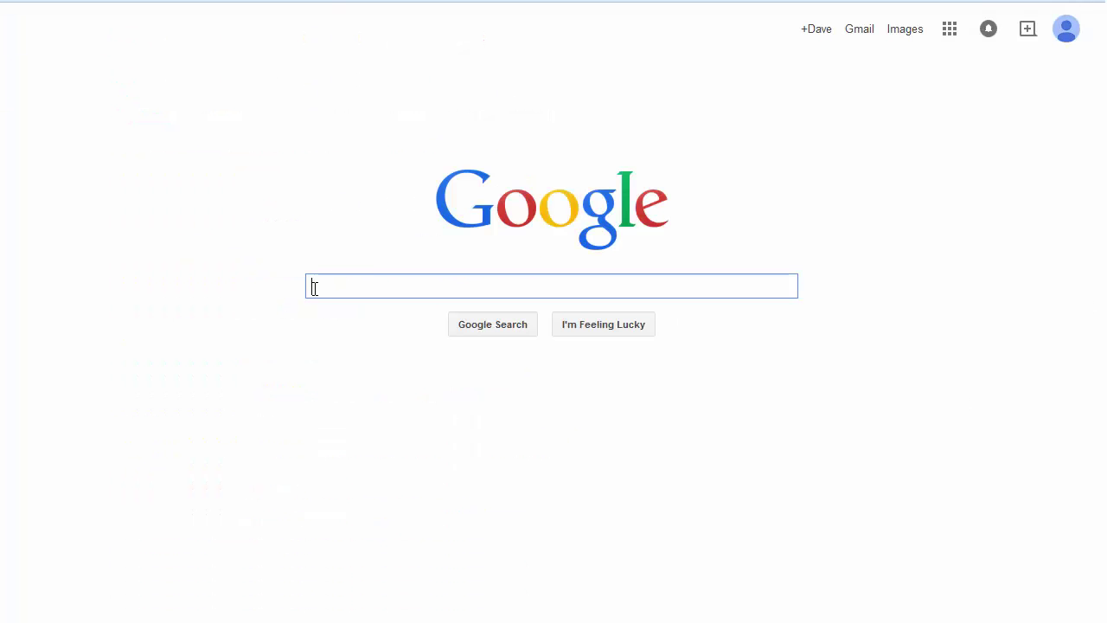
Search for the exact phrase "Learn Crucial Skills in Big Demand" by enclosing the whole query in quotation marks.
type("Learn Crucial Skills in Big Demand")
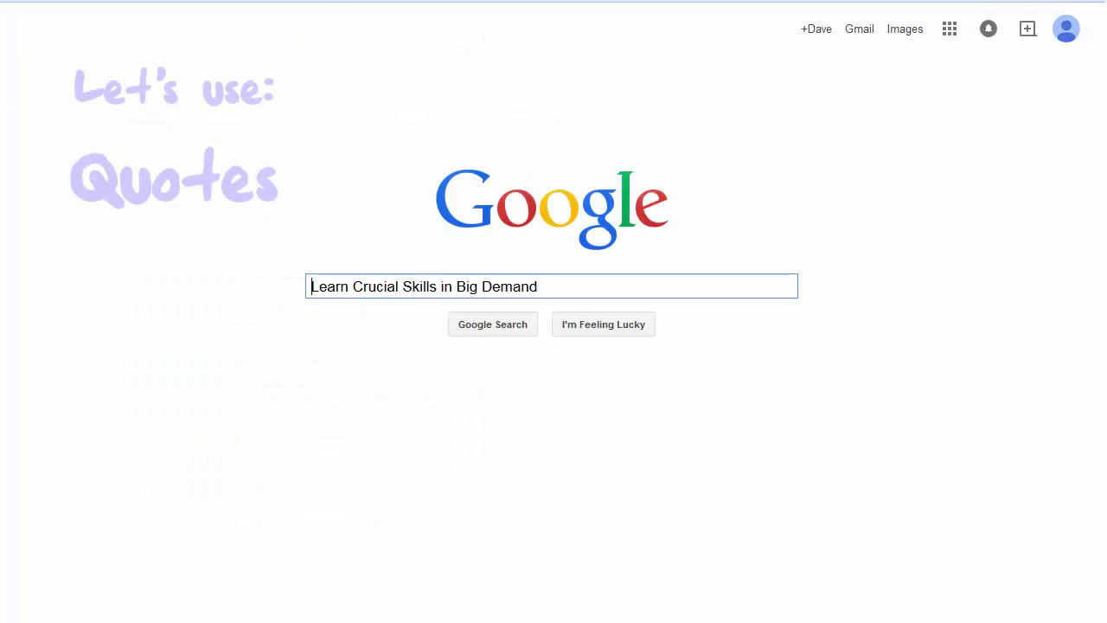
type("\"")
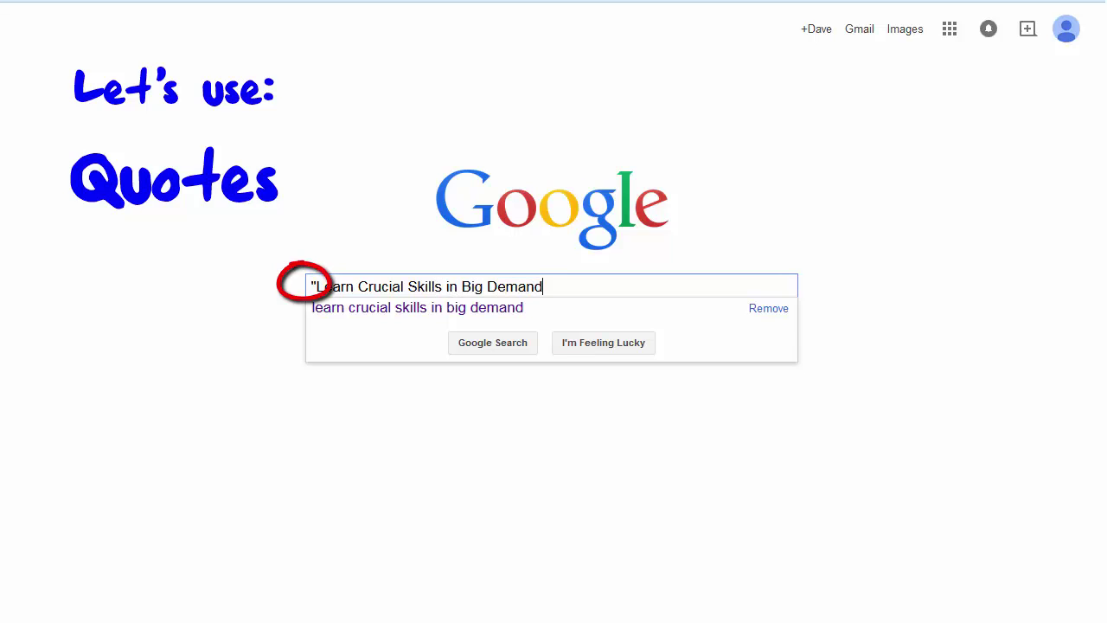
type("\"")
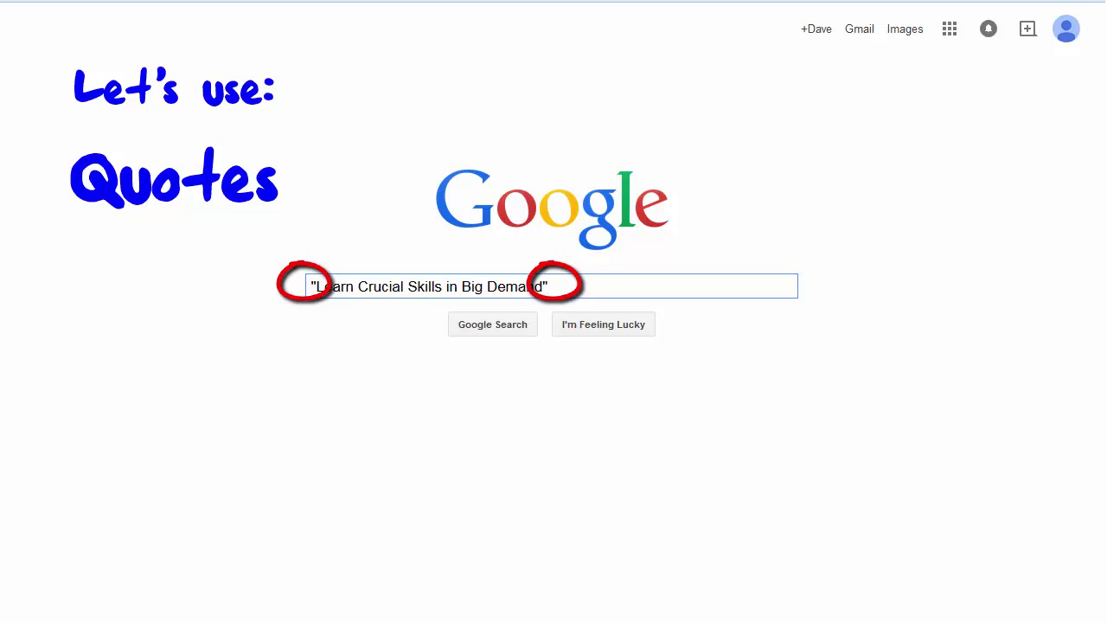
left_click(511, 332)
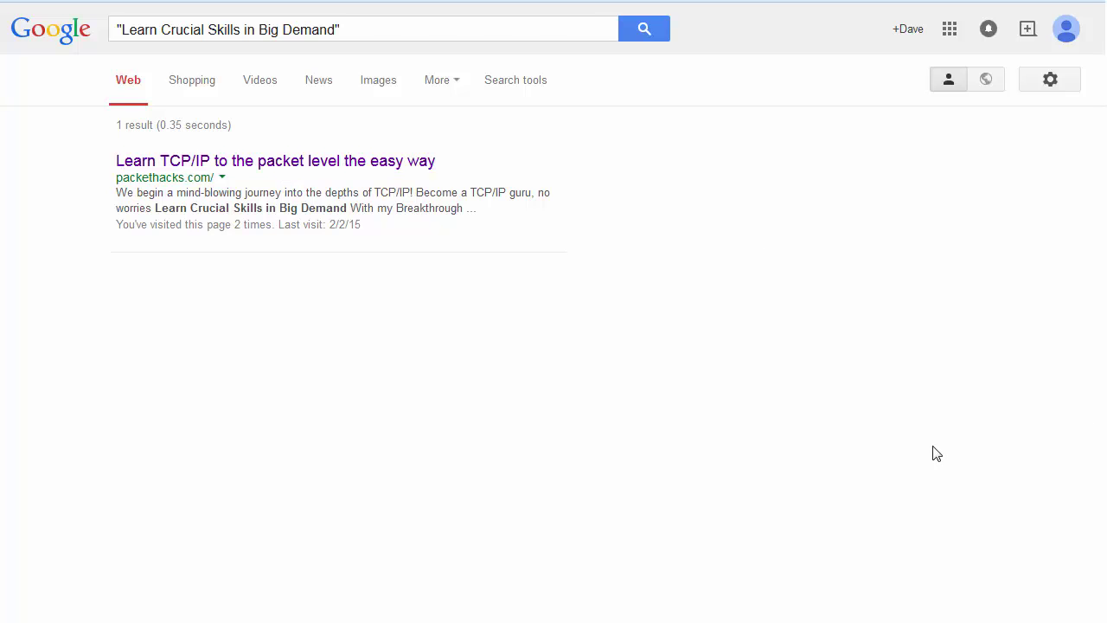
Open the search result Learn TCP/IP to the packet level the easy way and look over its home page.
left_click(352, 164)
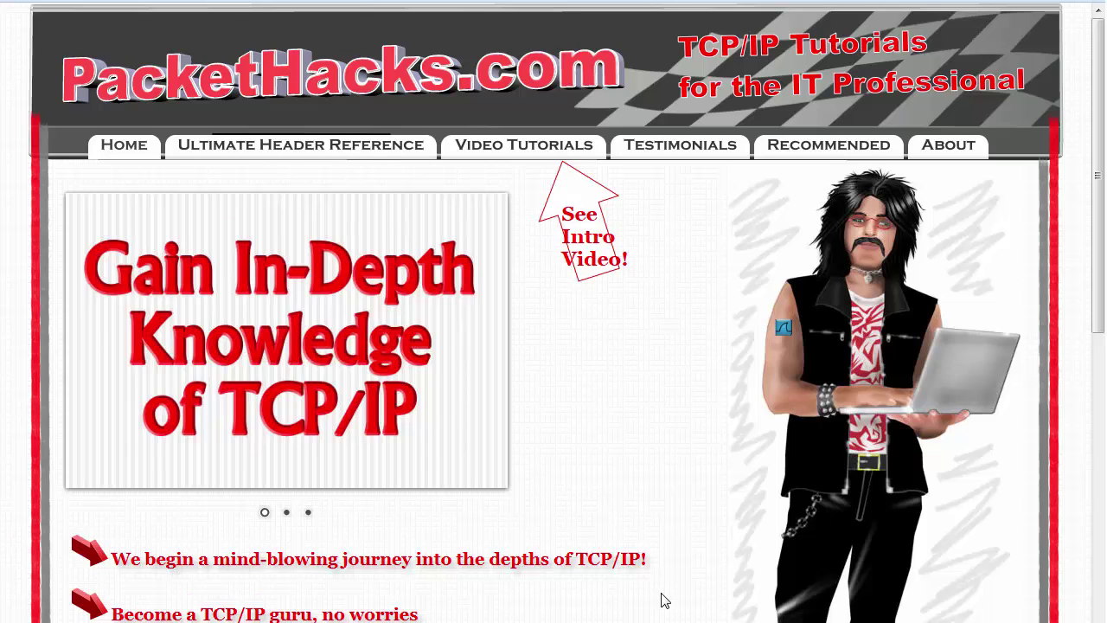
left_click_drag(1100, 312, 1100, 327)
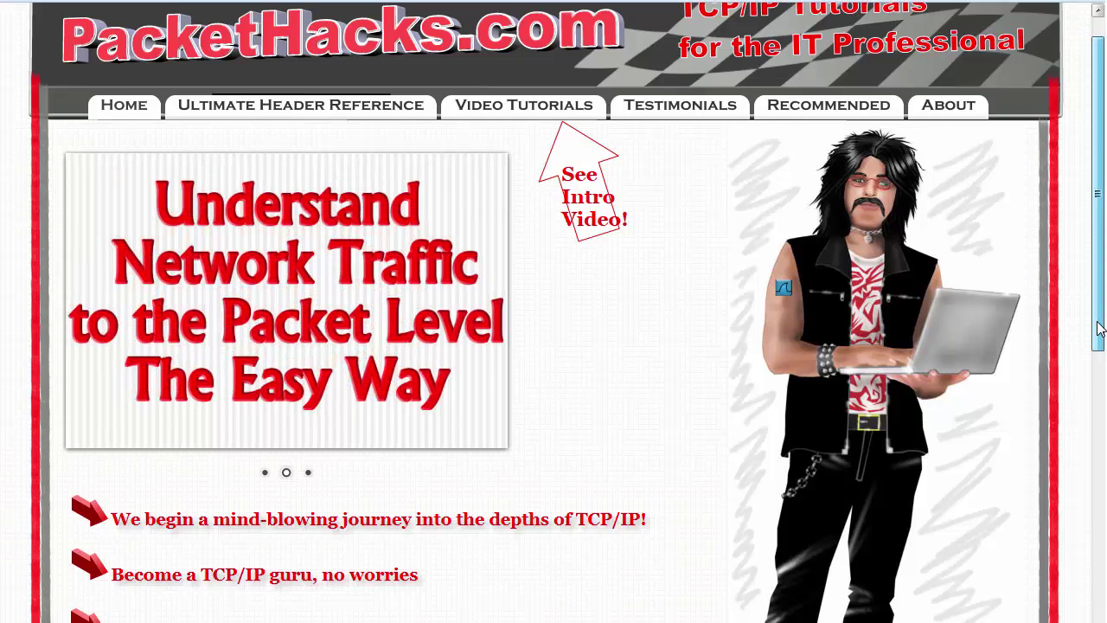
left_click_drag(1098, 327, 1098, 333)
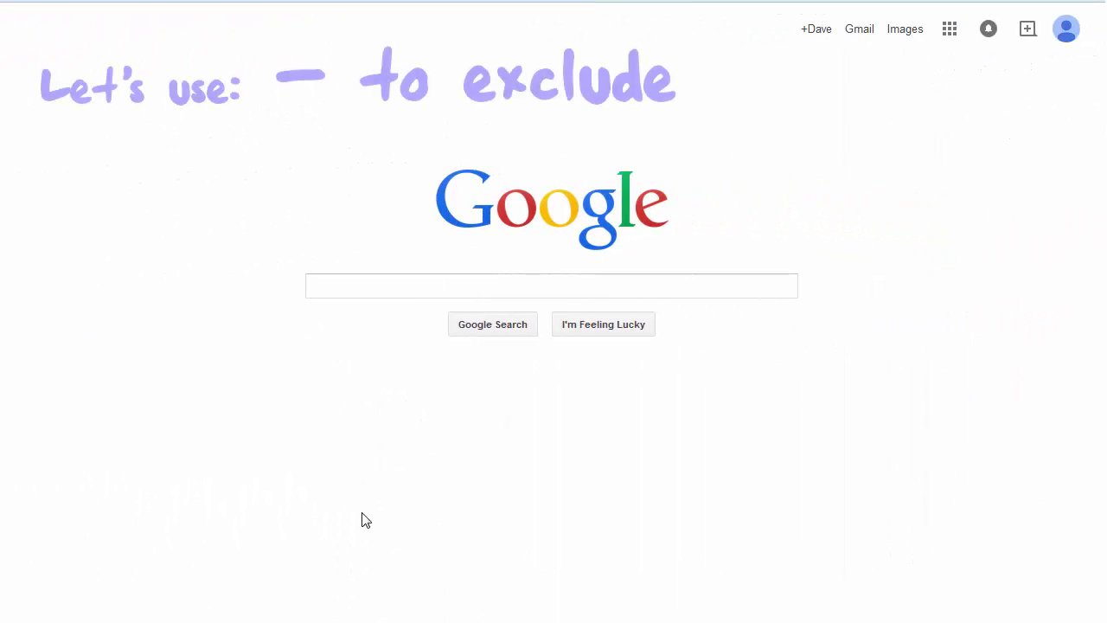
Start a new search for toyota and examine the local dealer listings among the results.
left_click(338, 287)
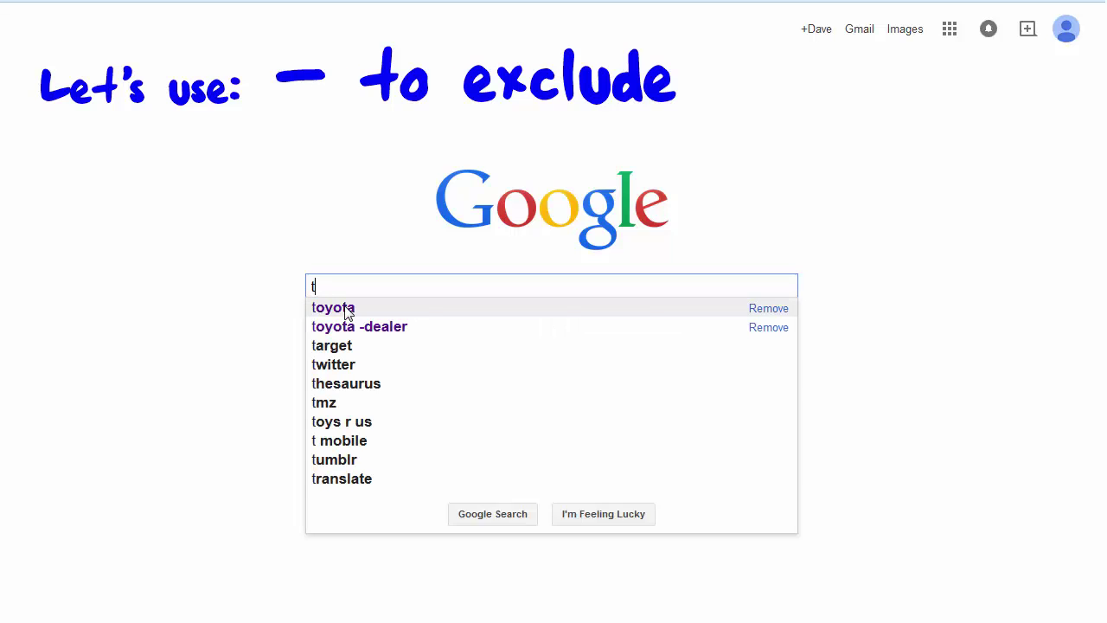
left_click(346, 307)
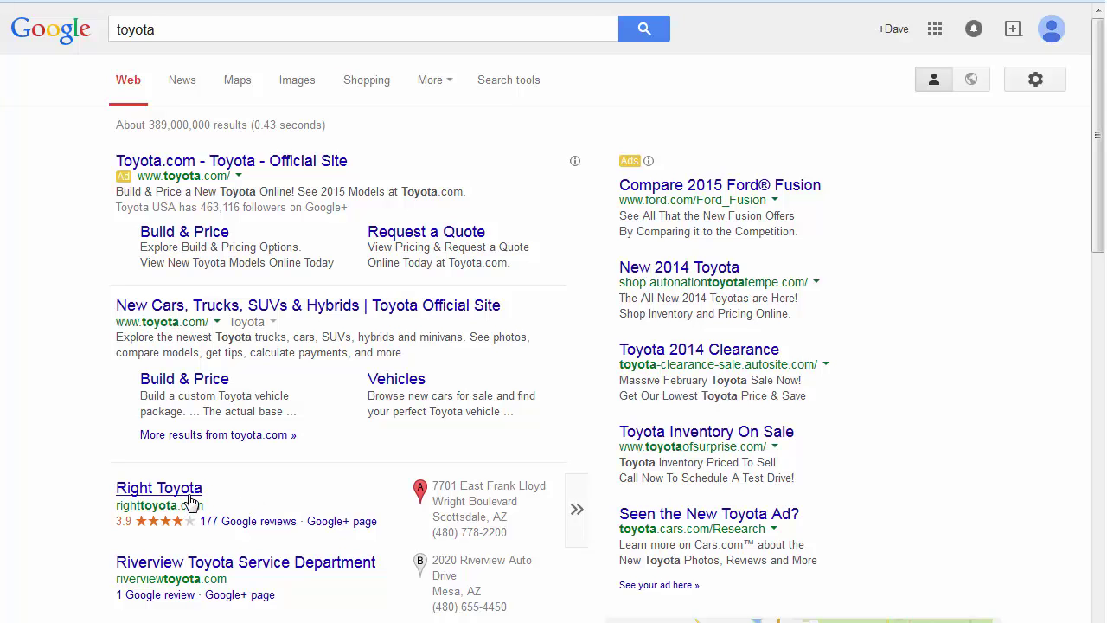
mouse_move(203, 503)
mouse_move(321, 595)
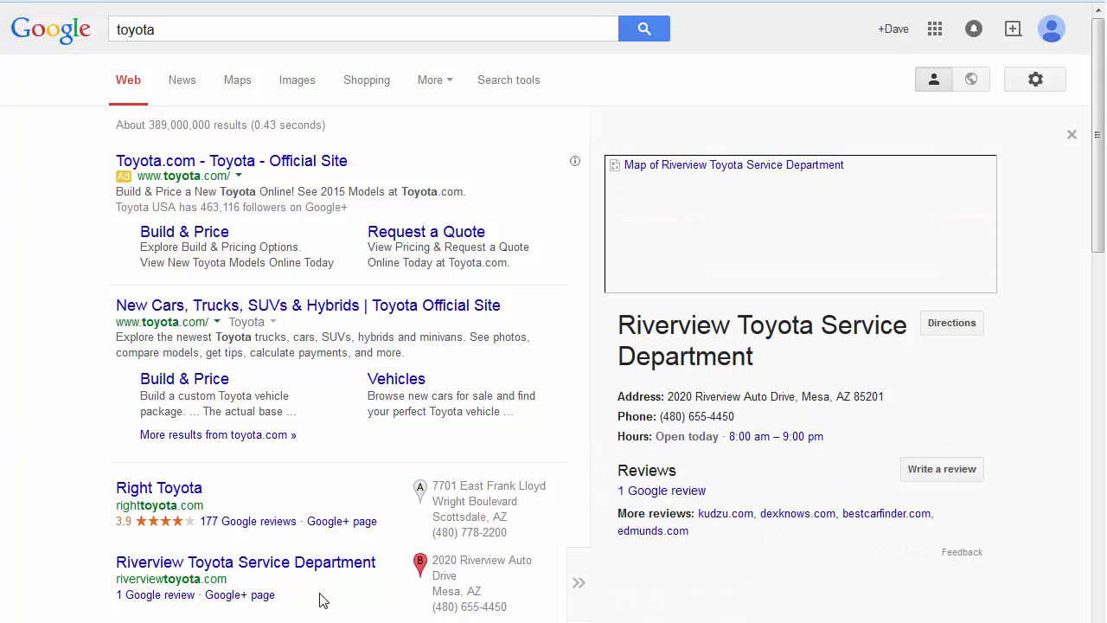
scroll(315, 588, "down", 1)
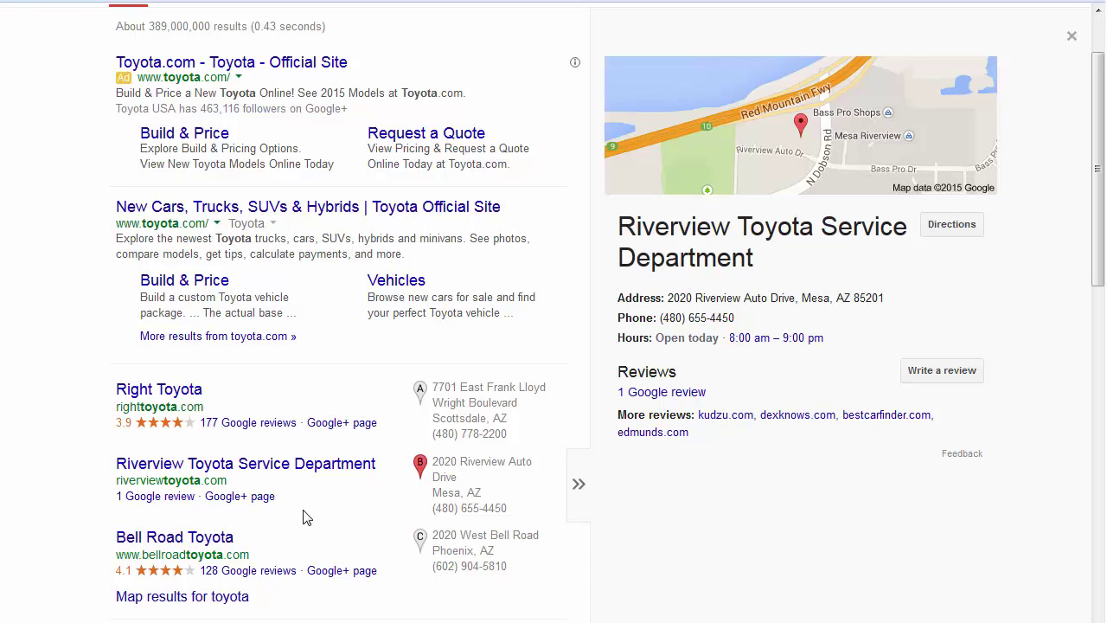
scroll(305, 516, "down", 1)
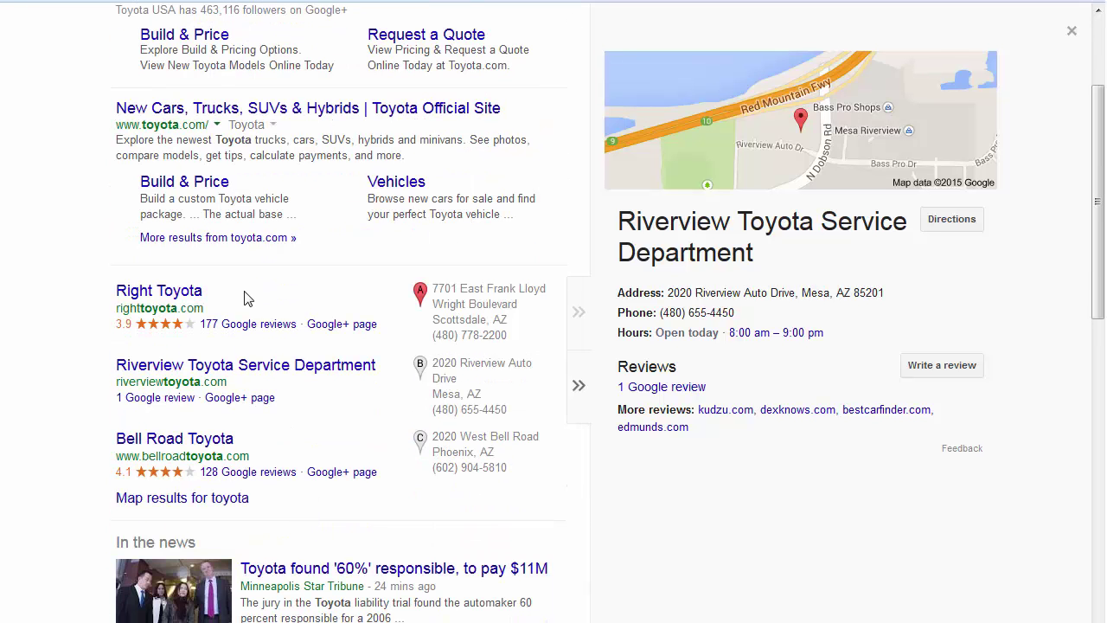
mouse_move(249, 301)
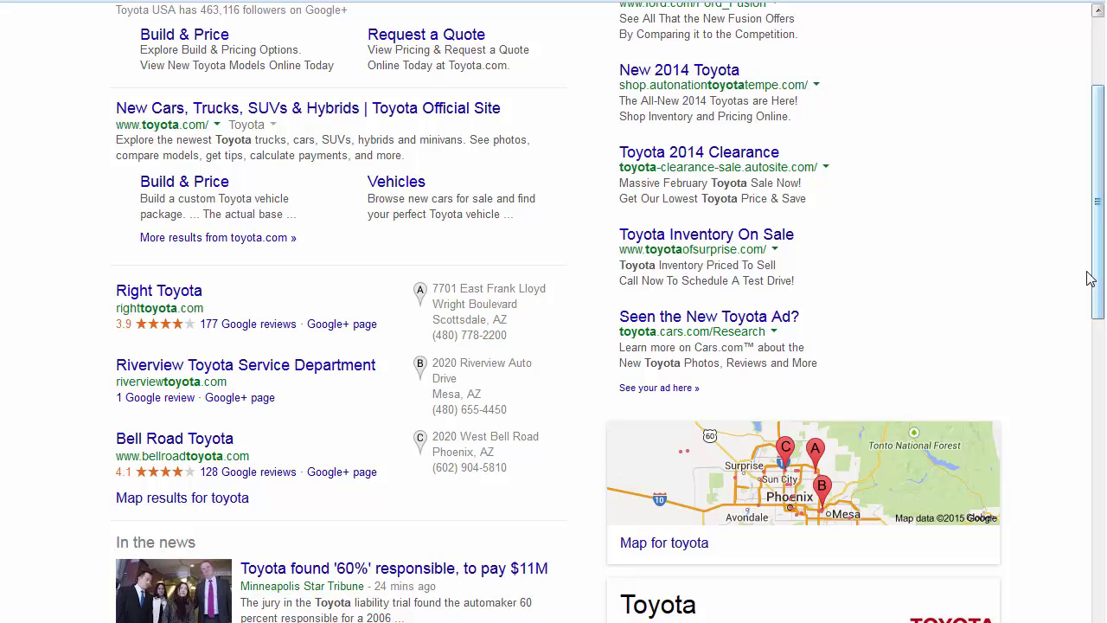
left_click_drag(1097, 279, 1096, 98)
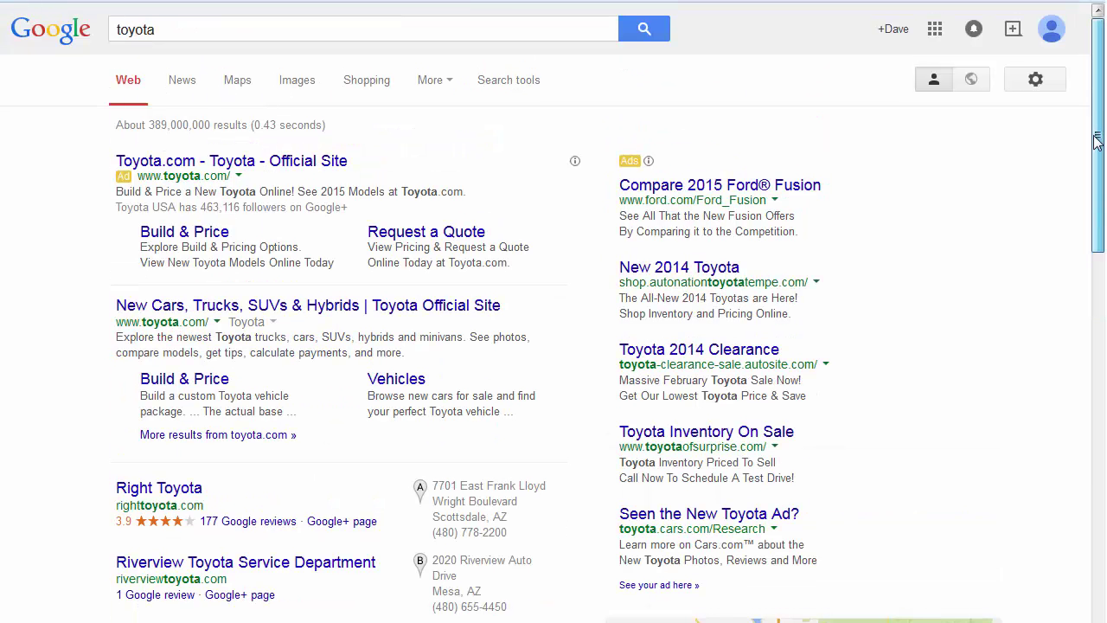
left_click_drag(1097, 197, 1097, 224)
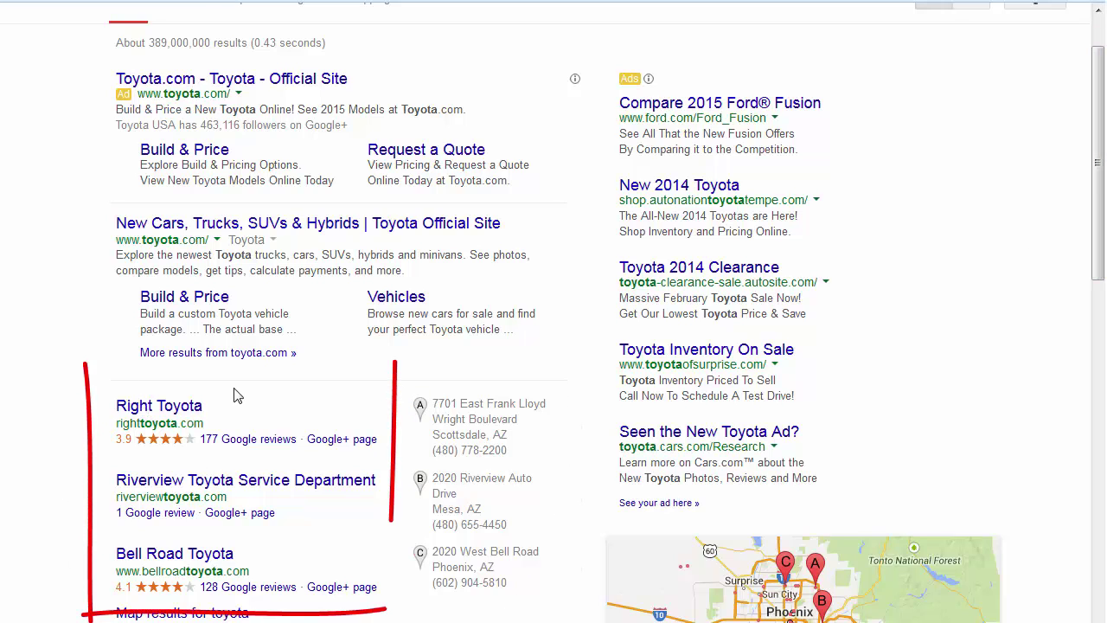
left_click_drag(1096, 270, 1097, 243)
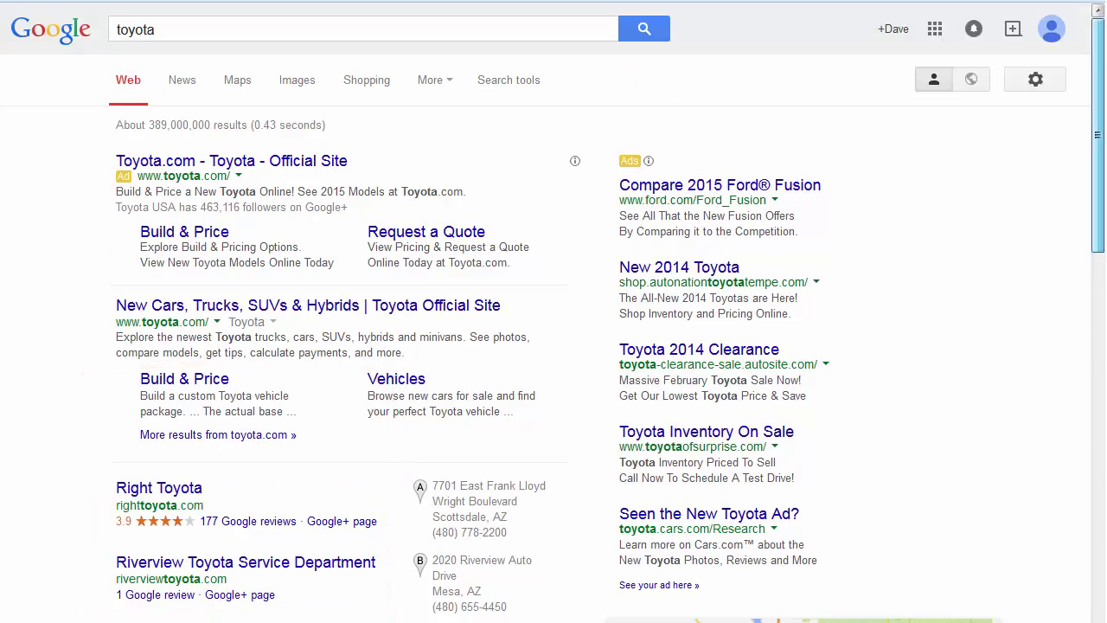
Exclude dealers by extending the query to toyota -dealer, run the search and review the results.
left_click(185, 30)
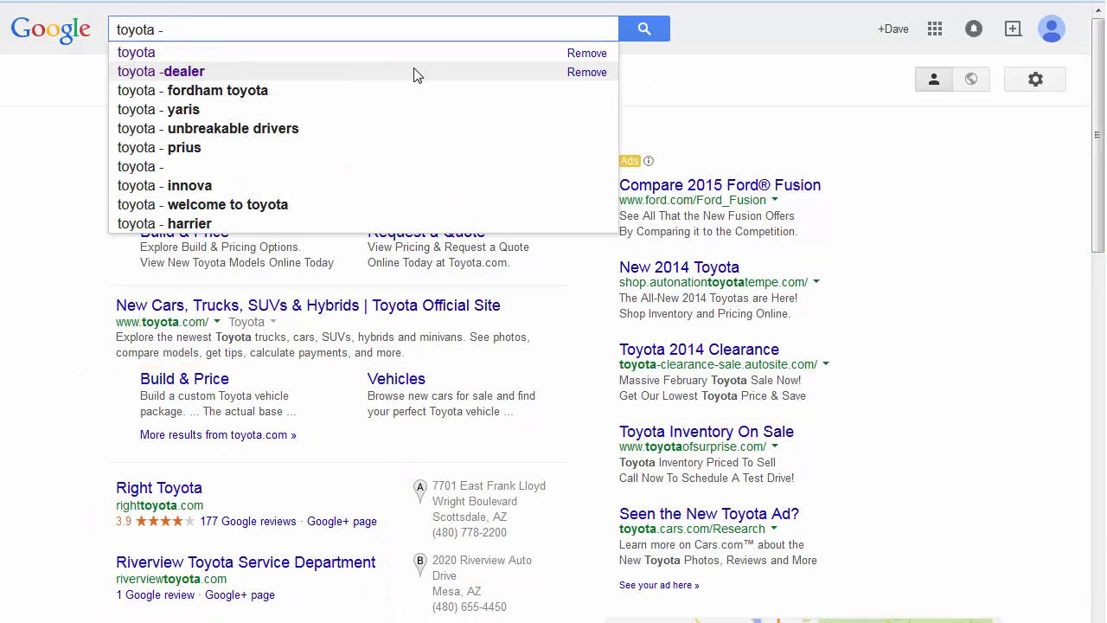
type("-dealer")
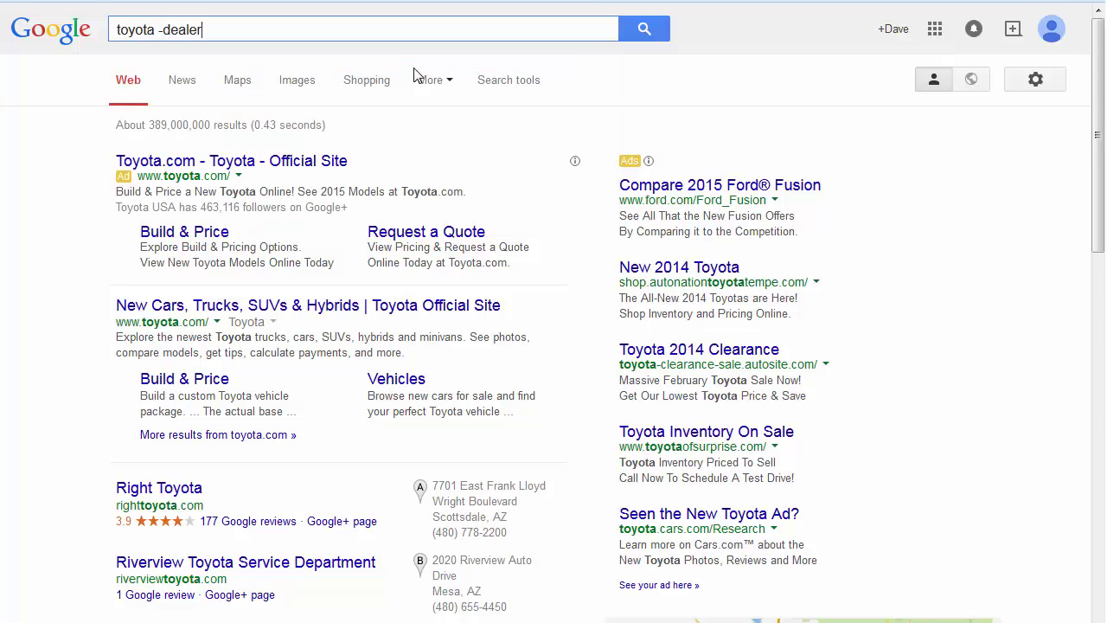
left_click(657, 29)
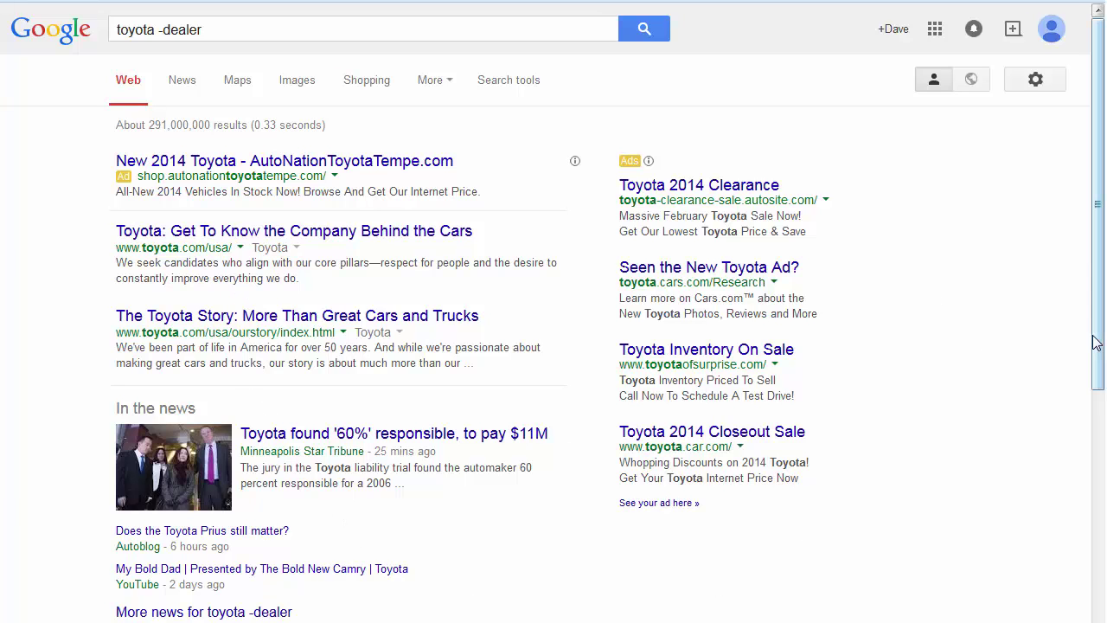
left_click_drag(1096, 342, 1095, 583)
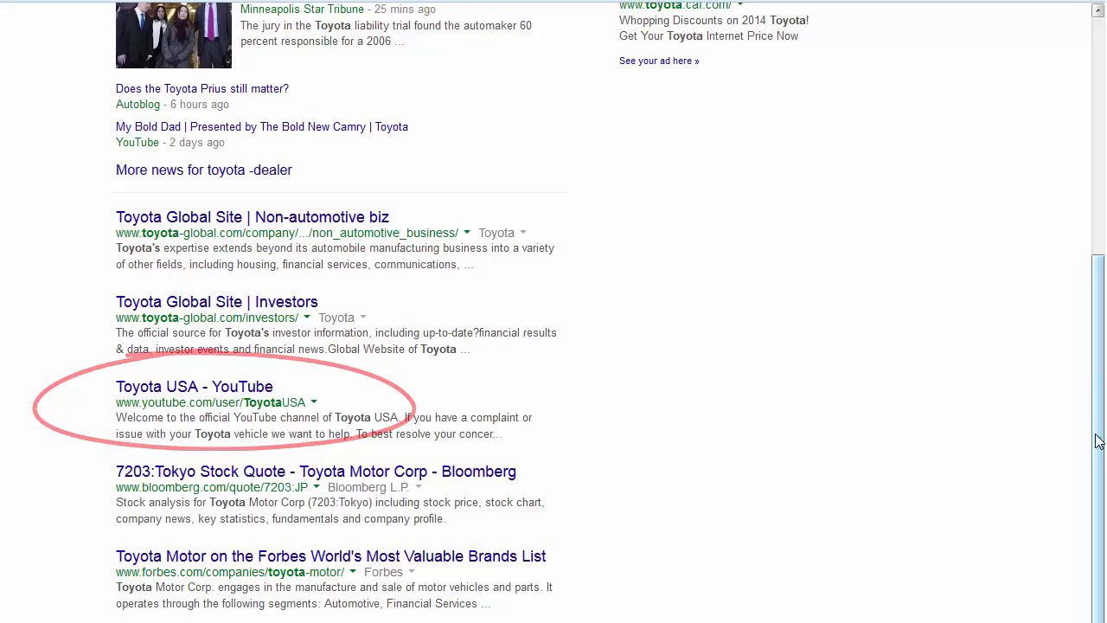
left_click_drag(1097, 438, 1095, 141)
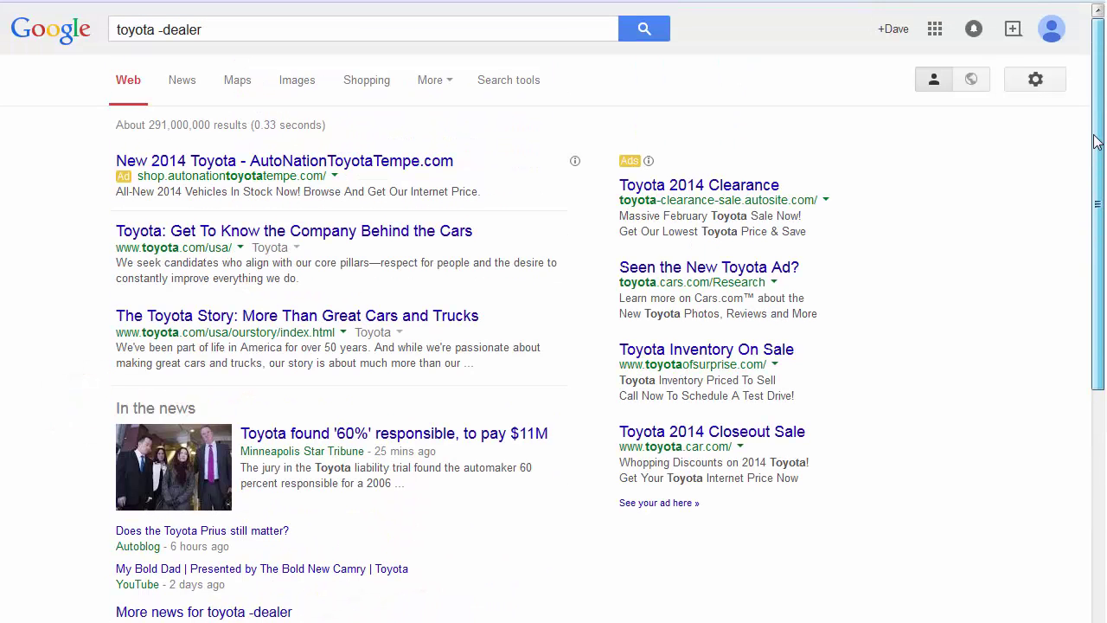
Also exclude YouTube by extending the query to toyota -dealer -youtube, run the search and review the results.
left_click(233, 29)
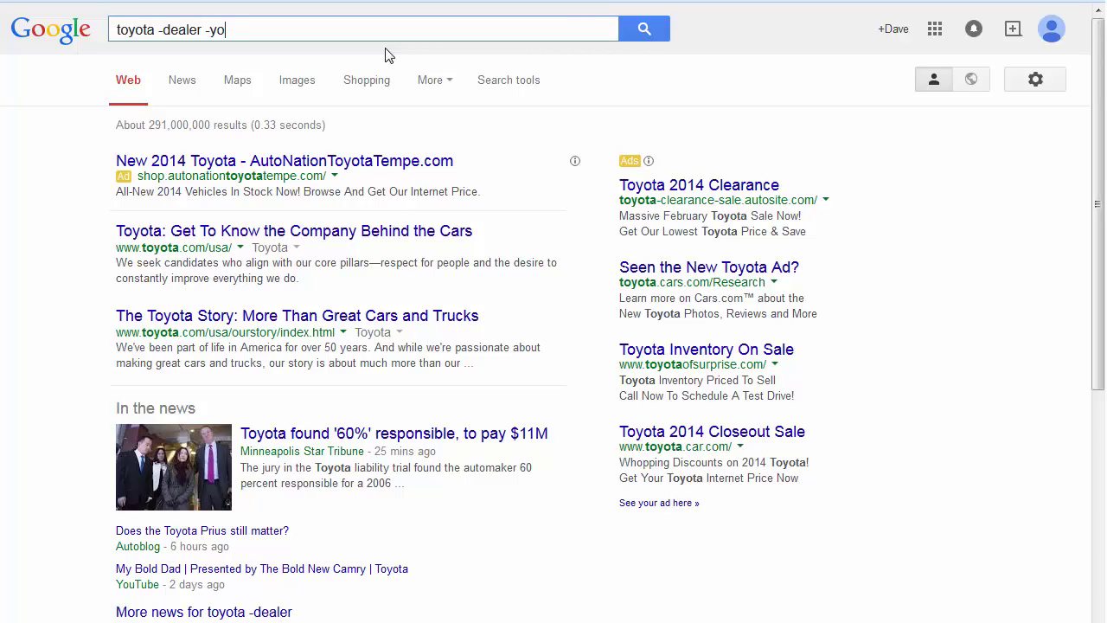
type("-youtube")
left_click(642, 31)
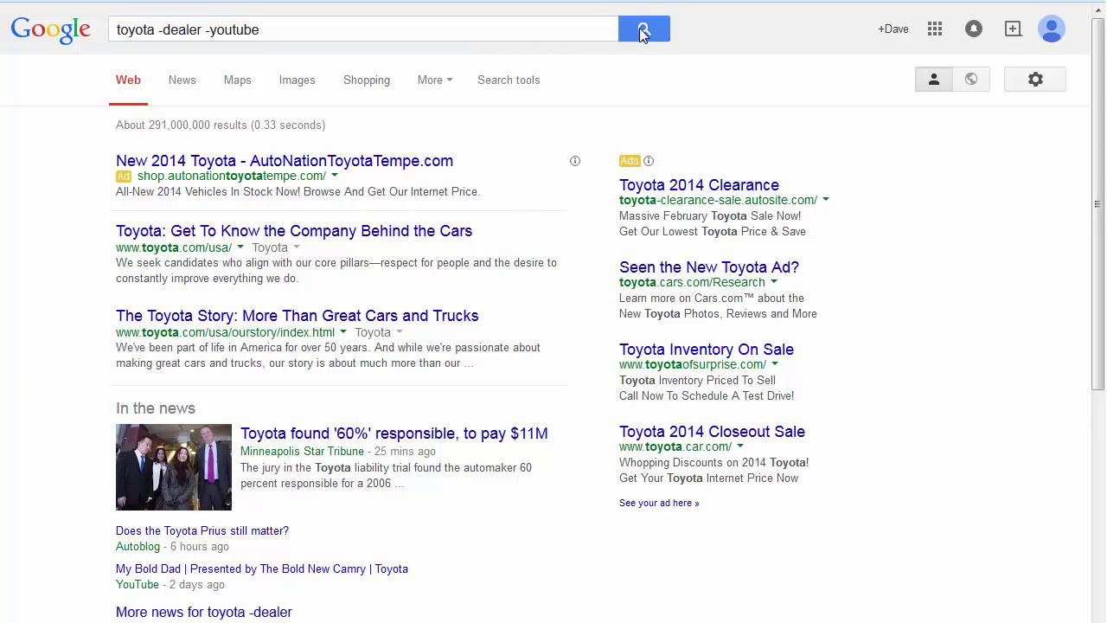
scroll(837, 325, "down", 2)
scroll(837, 327, "down", 5)
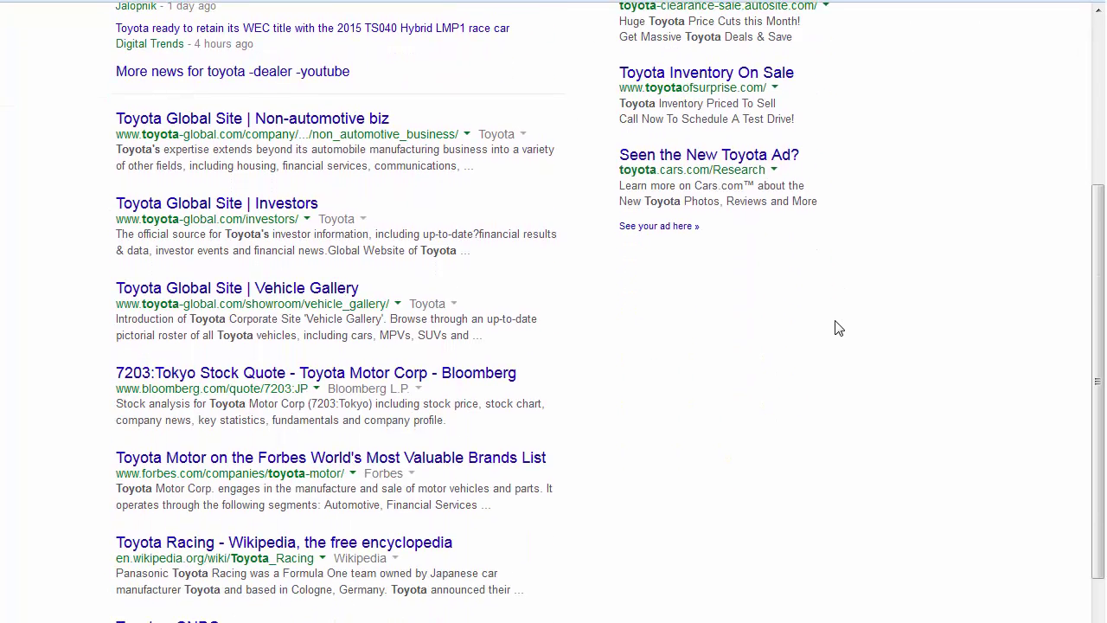
scroll(610, 432, "down", 3)
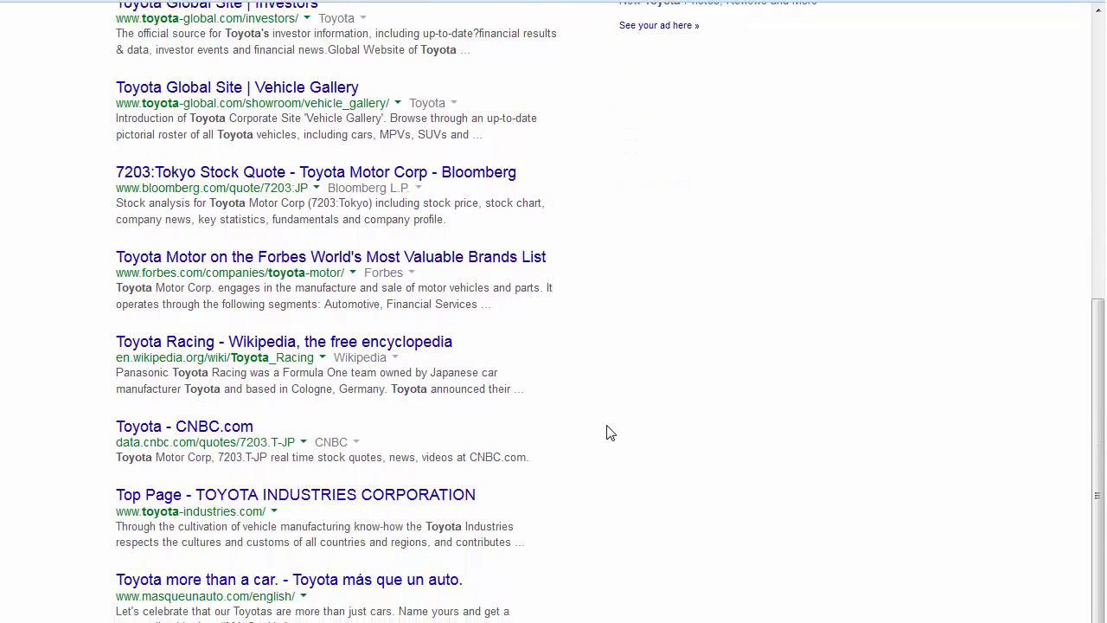
scroll(609, 432, "up", 10)
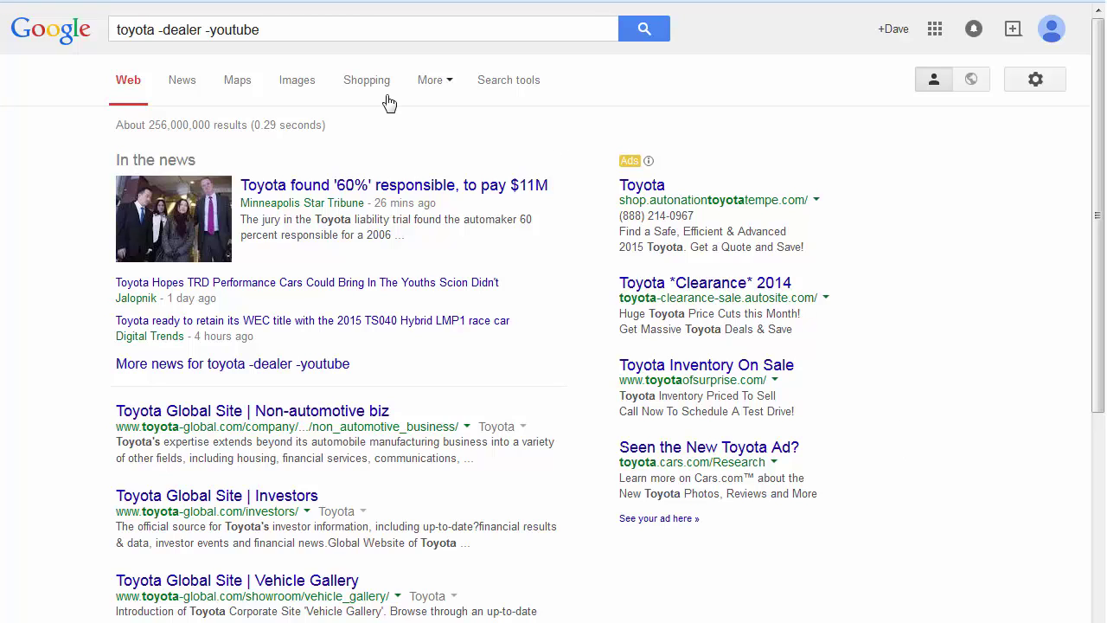
Remove both exclusions from the query, rerun the search for toyota alone and look over the results.
left_click(262, 30)
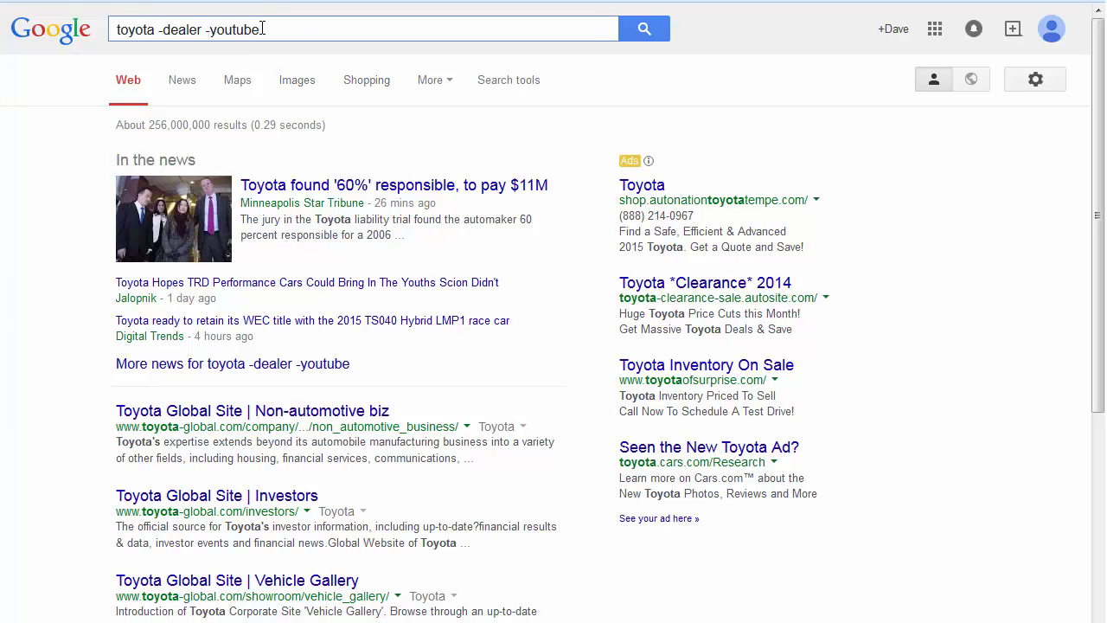
key("BackSpace")
key("BackSpace")
key("BackSpace")
key("BackSpace")
key("BackSpace")
key("BackSpace")
key("BackSpace")
key("BackSpace")
key("BackSpace")
key("BackSpace")
key("BackSpace")
key("BackSpace")
key("BackSpace")
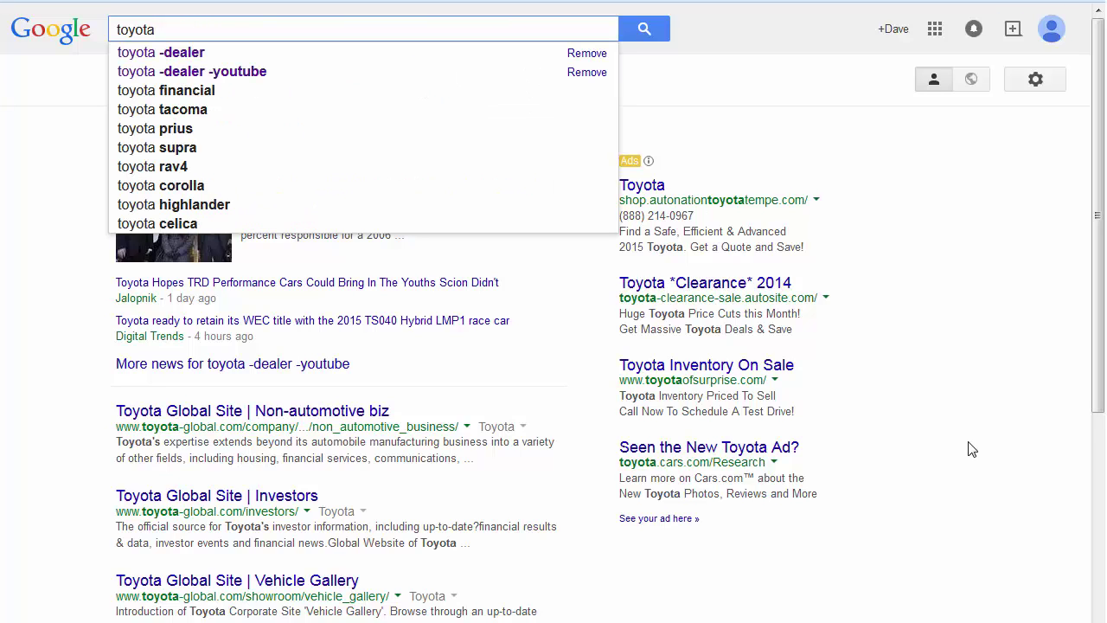
left_click(658, 36)
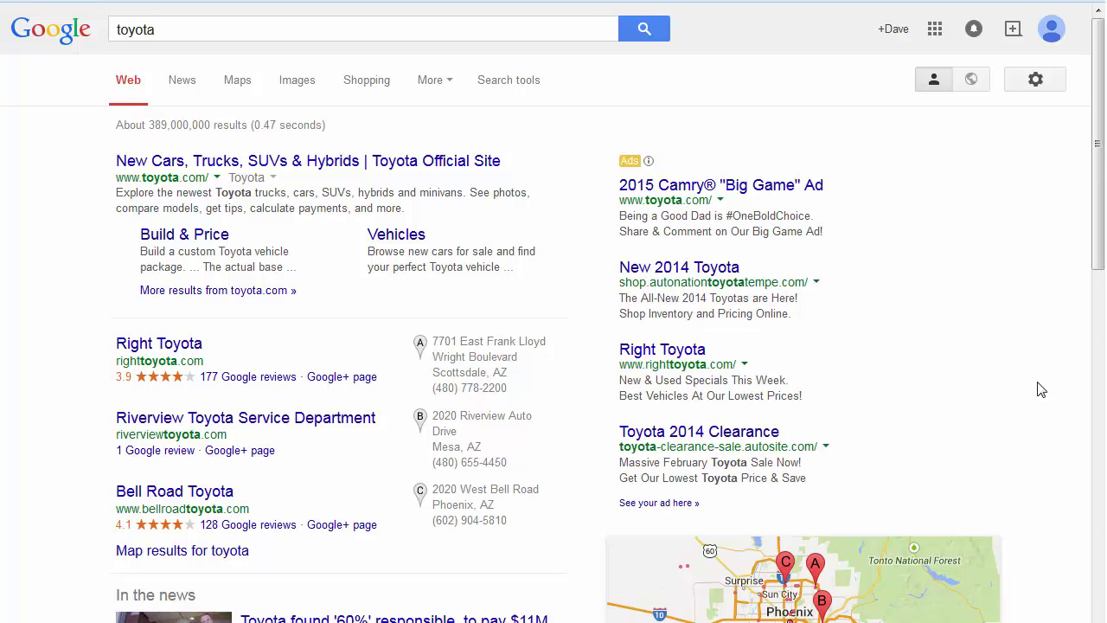
scroll(1038, 388, "down", 3)
scroll(1038, 389, "up", 3)
Replace the query toyota with ford and run the search.
left_click(165, 30)
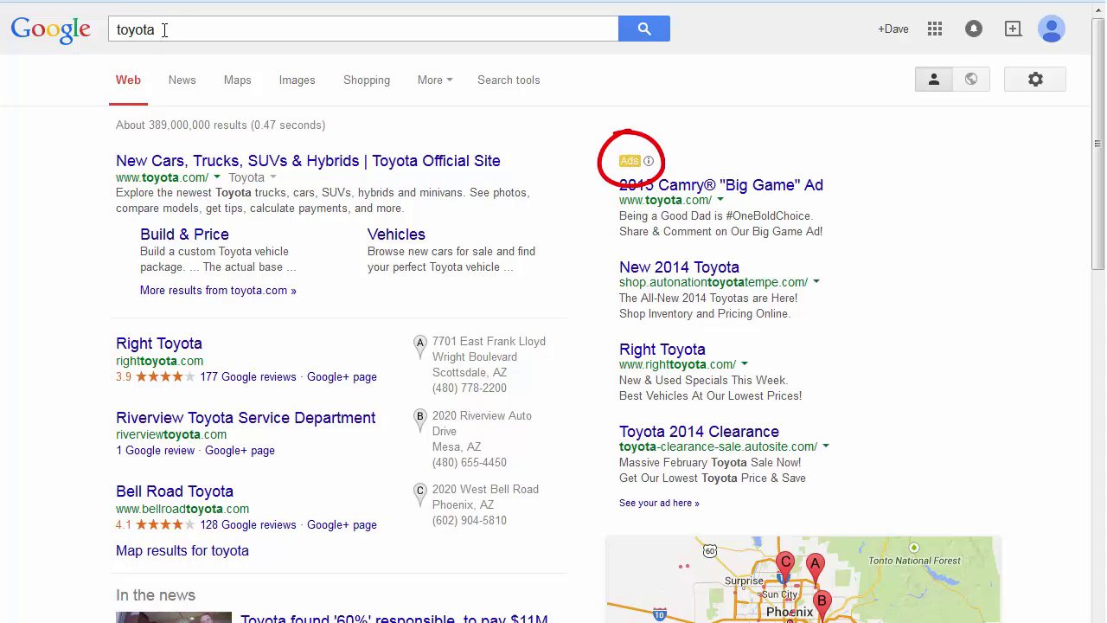
key("BackSpace")
key("BackSpace")
key("BackSpace")
key("BackSpace")
key("BackSpace")
key("BackSpace")
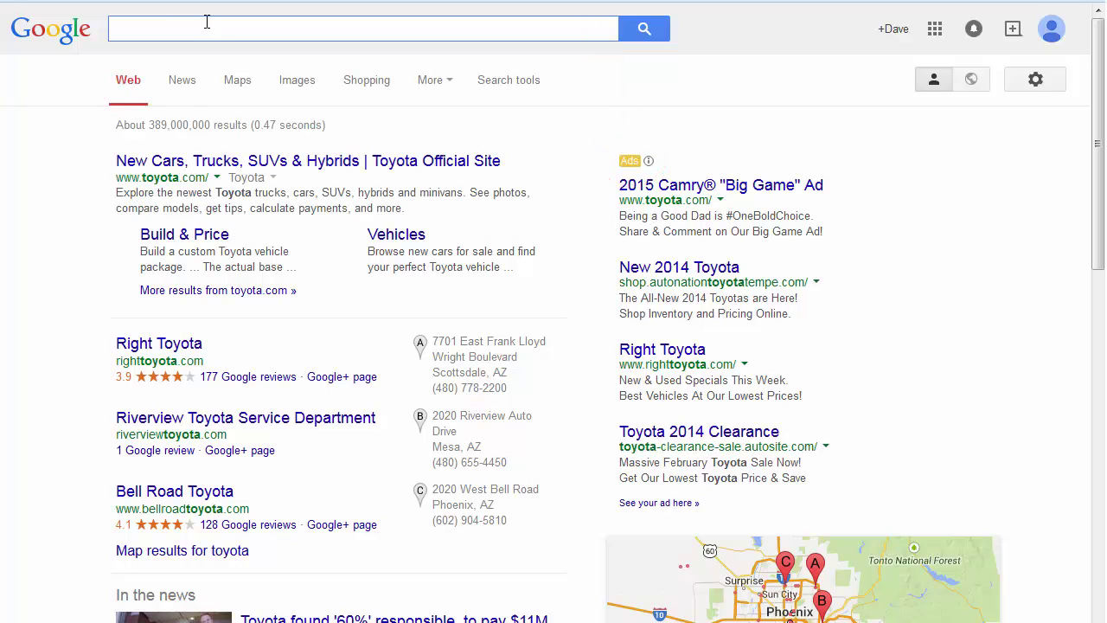
type("ford")
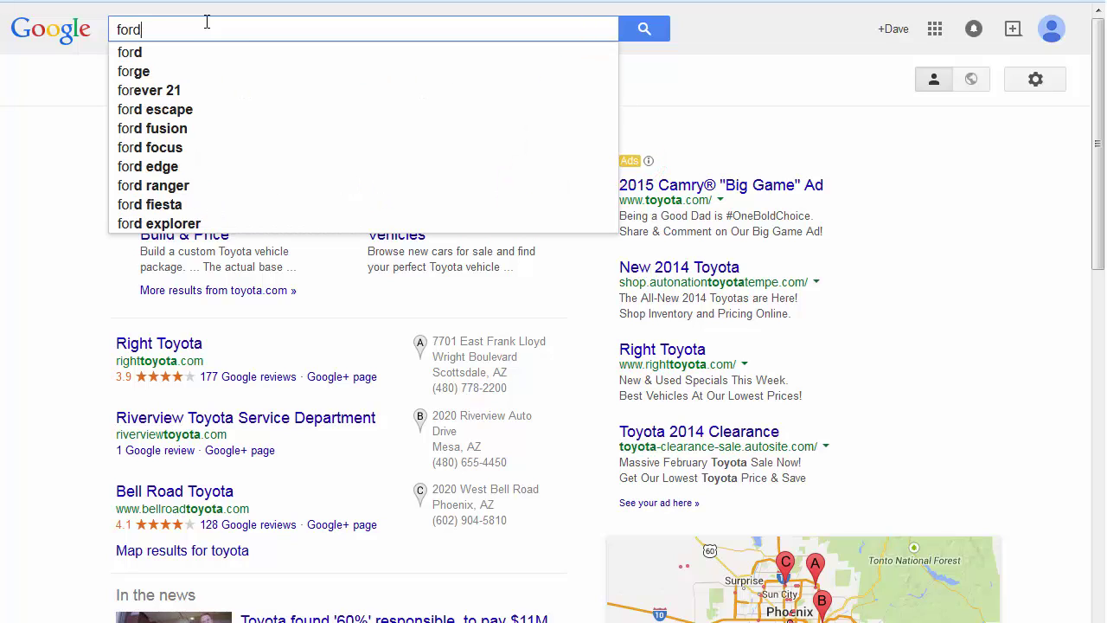
key("Return")
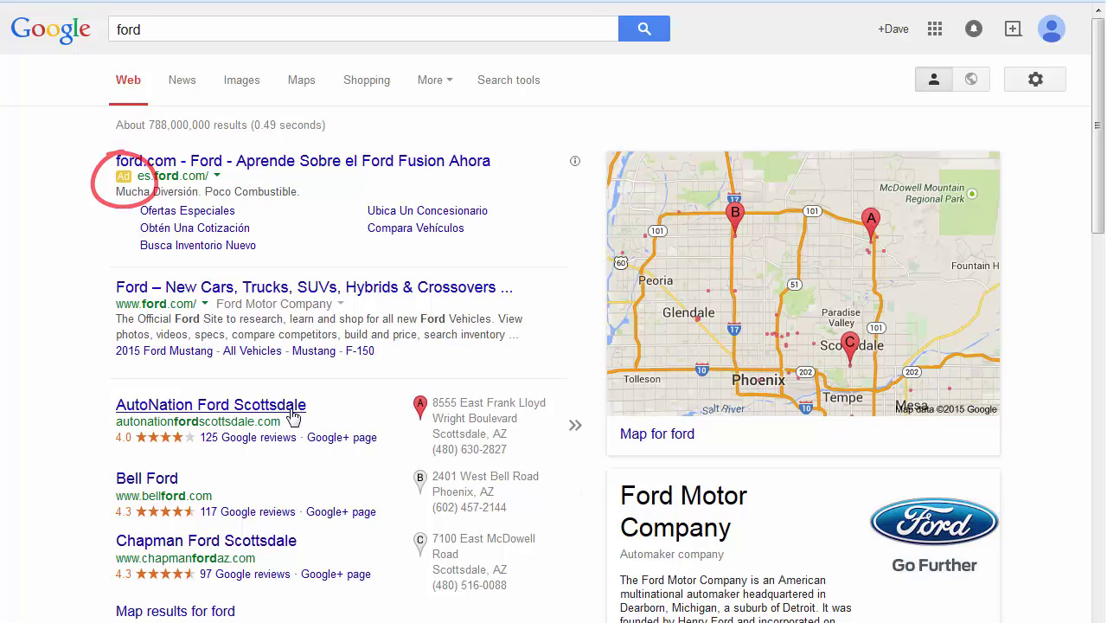
Preview the details of the local Ford dealer listings, including AutoNation Ford Scottsdale, among the ford search results.
mouse_move(292, 416)
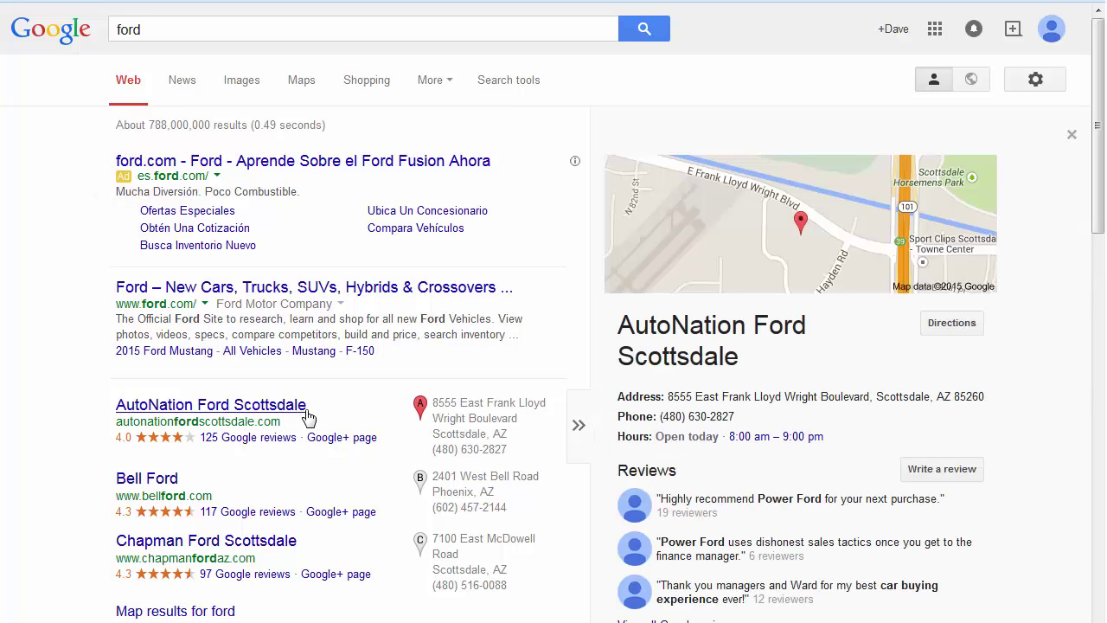
mouse_move(304, 593)
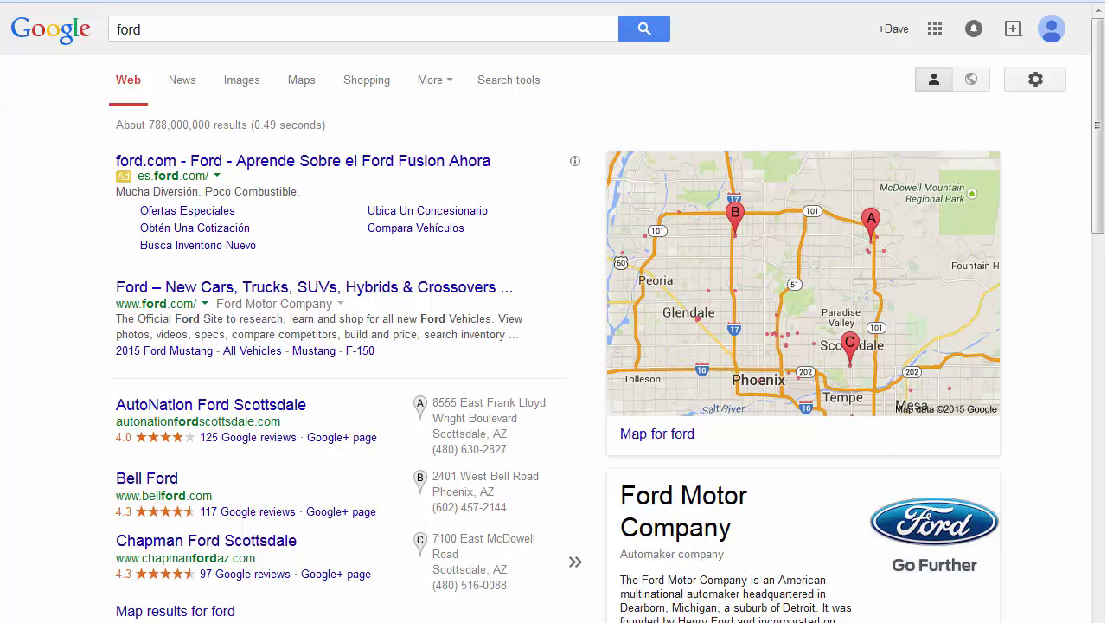
mouse_move(579, 562)
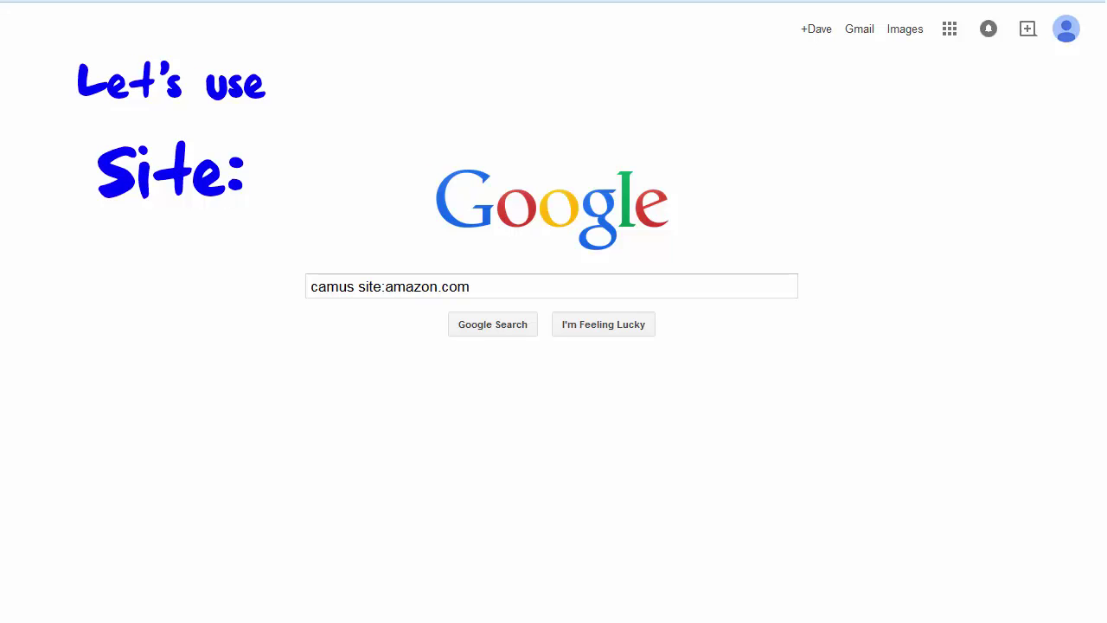
Search only Amazon's website for Camus with the query camus site:amazon.com.
left_click(355, 288)
double_click(353, 287)
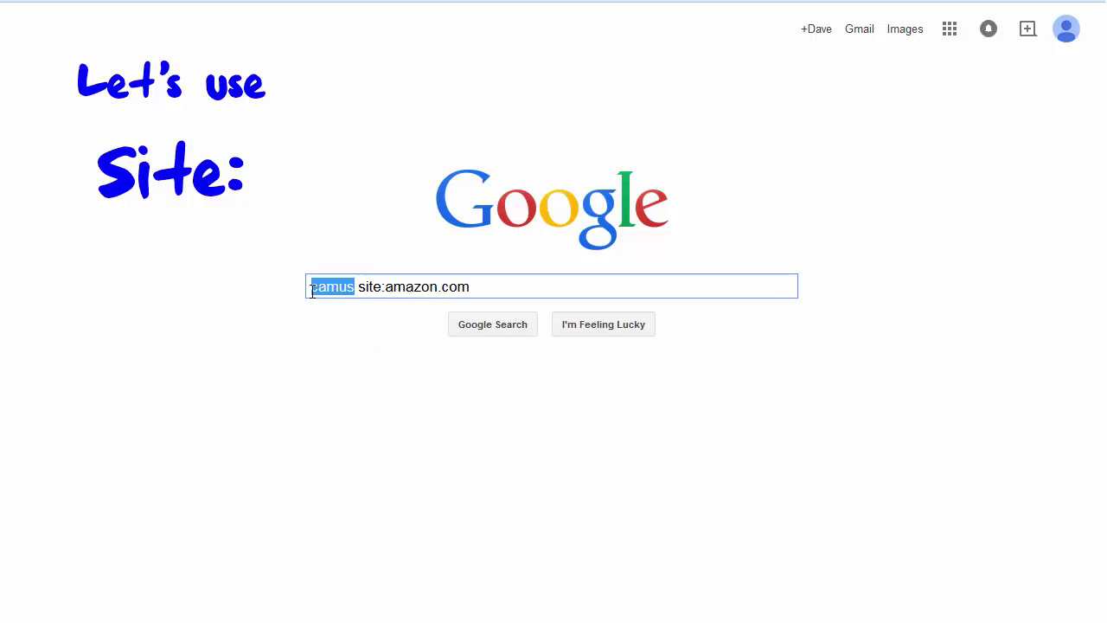
left_click(366, 404)
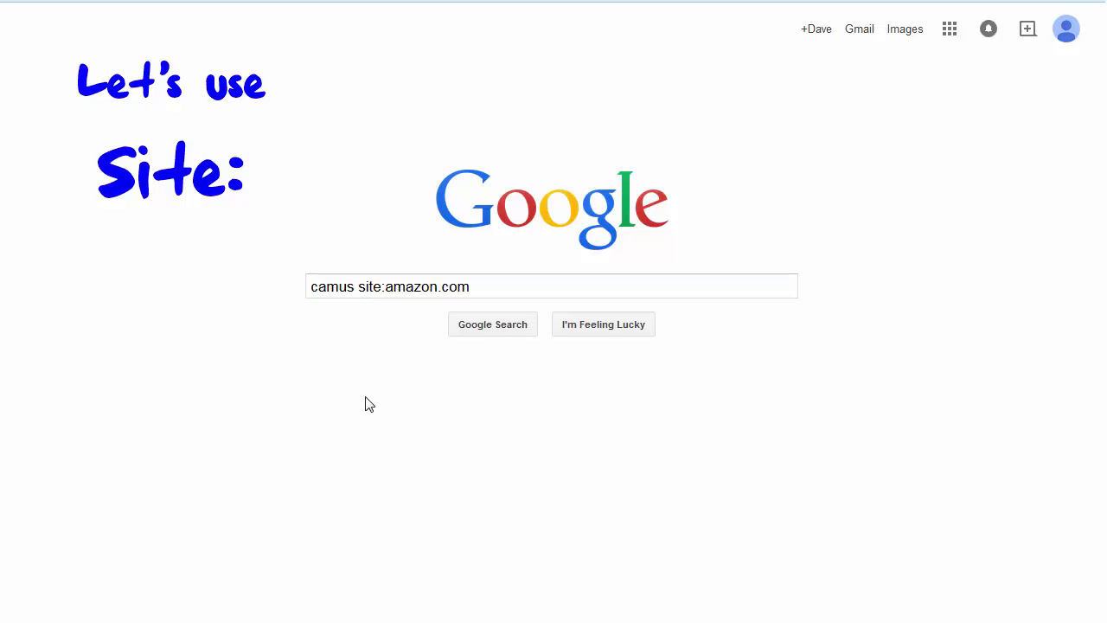
left_click(500, 329)
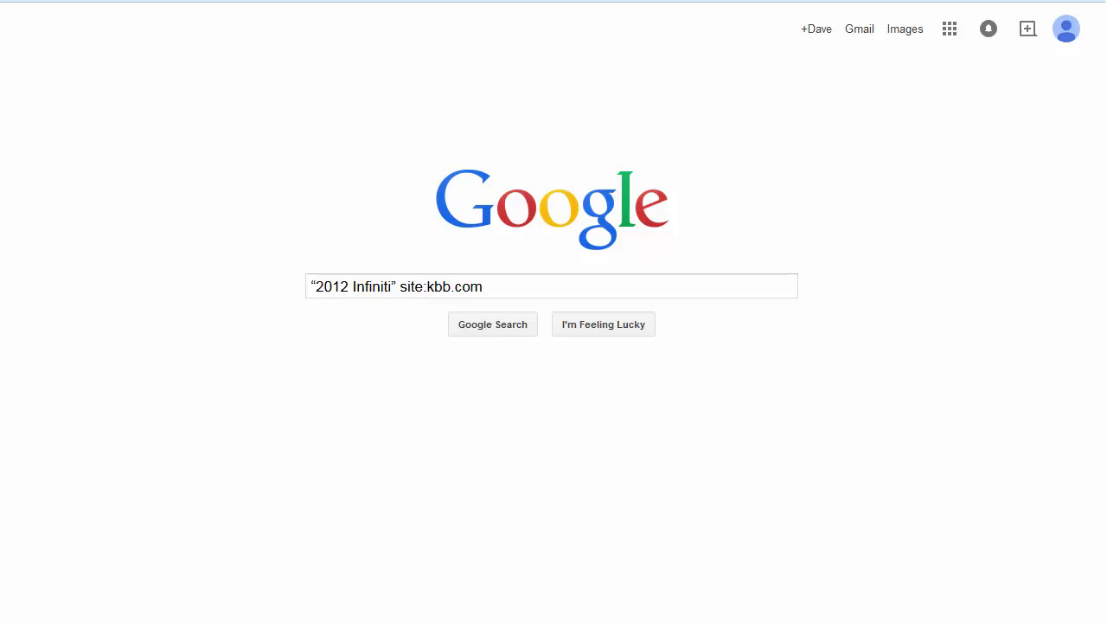
Run the search “2012 Infiniti” site:kbb.com and look past the ads to the Kelley Blue Book results.
left_click(396, 286)
left_click(523, 332)
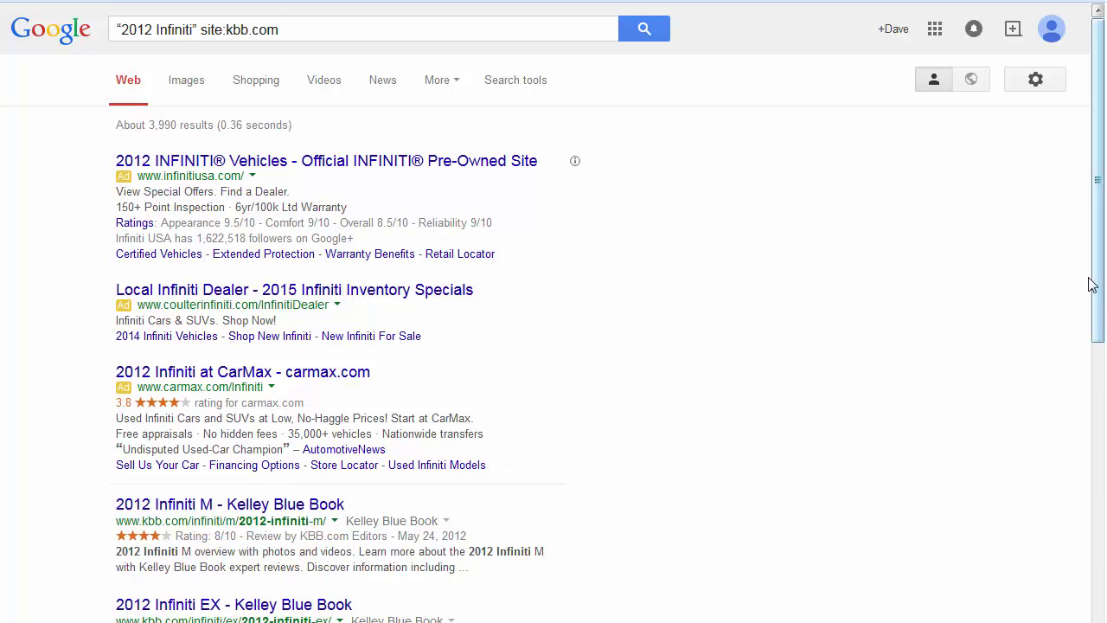
left_click_drag(1101, 286, 1095, 499)
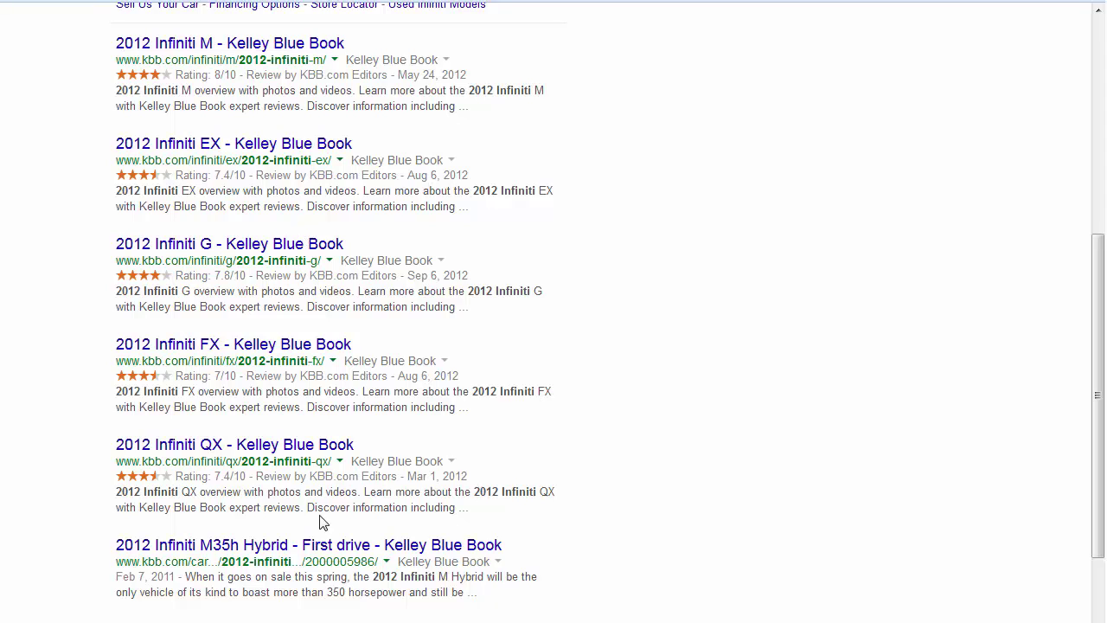
Open the 2012 Infiniti EX result on Kelley Blue Book and save the ZIP code it asks for.
left_click(301, 152)
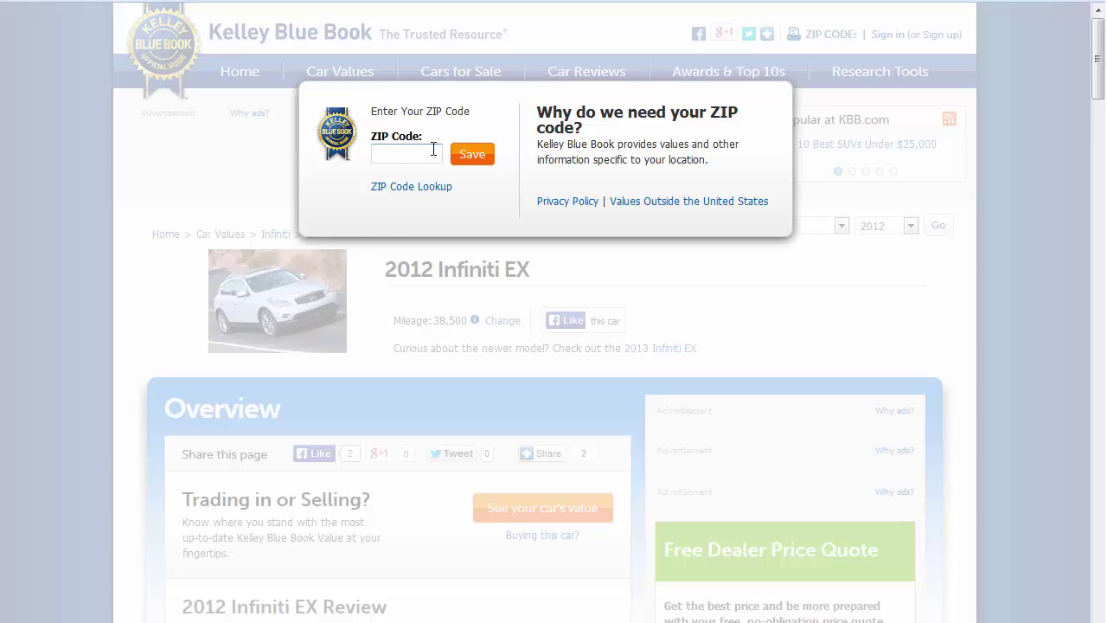
type("85032")
left_click(474, 156)
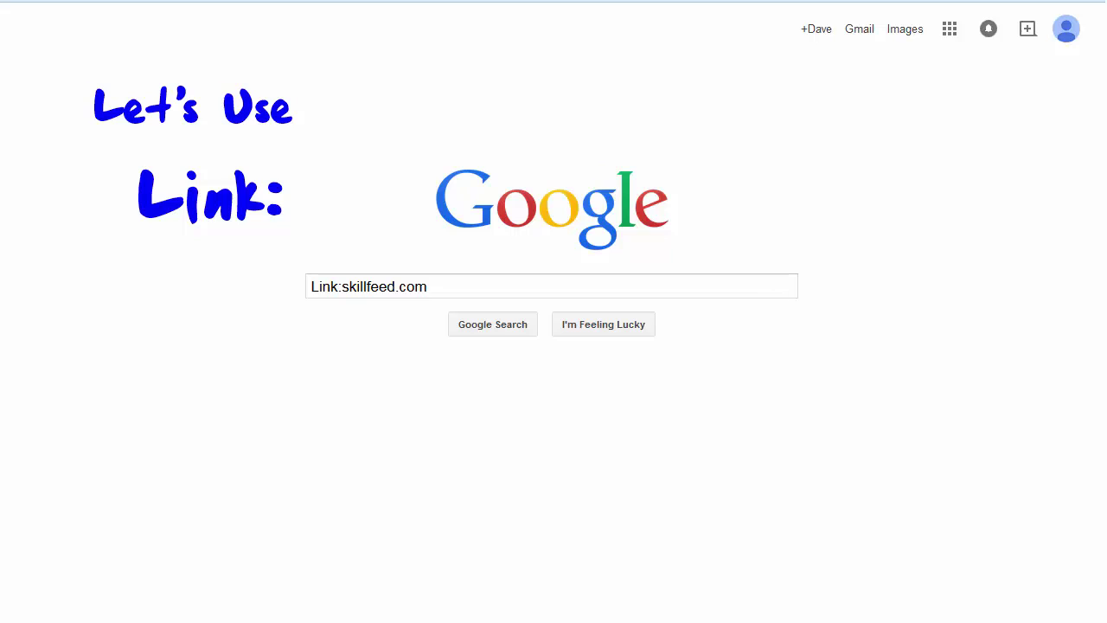
Search for pages linking to Skillfeed with the query Link:skillfeed.com and look over the results.
left_click(342, 286)
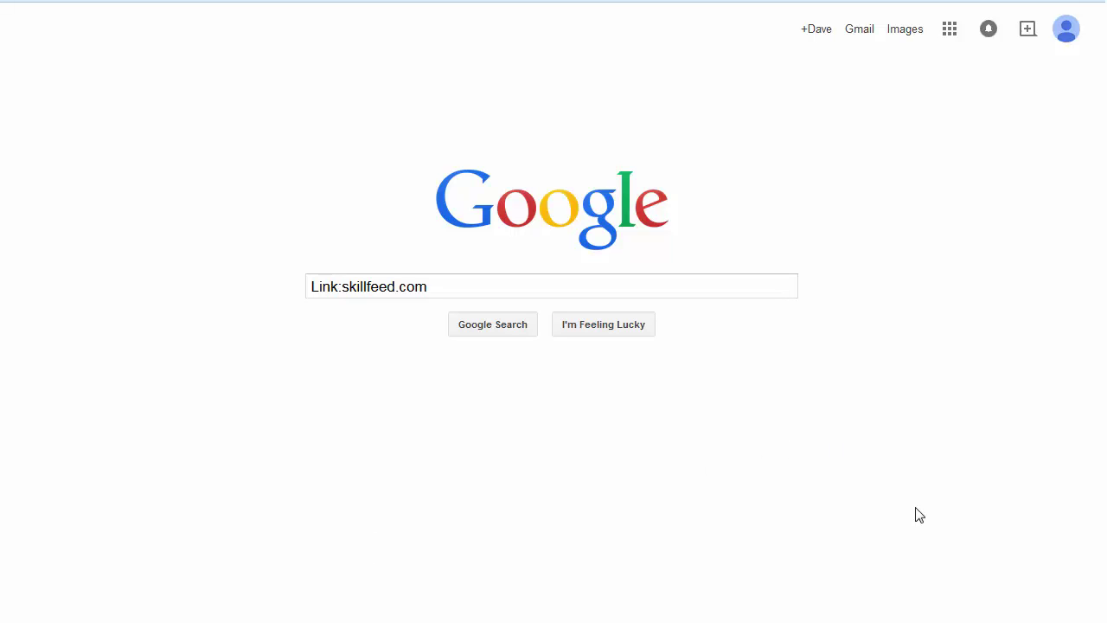
left_click(506, 333)
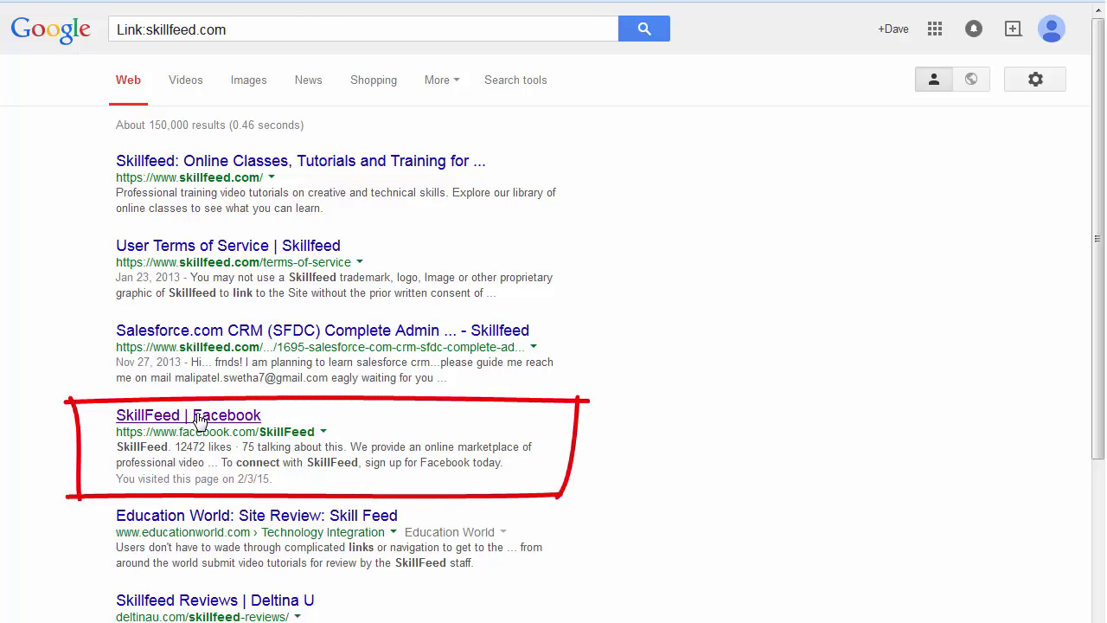
scroll(824, 553, "down", 1)
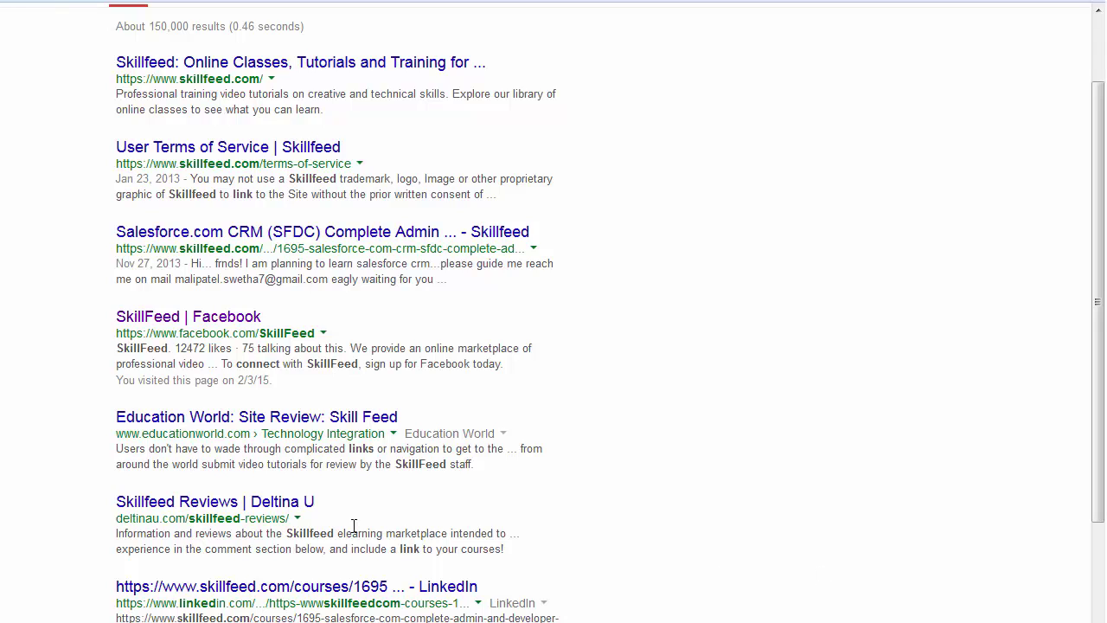
Open the Skillfeed Reviews result from Deltina U and look through the page.
left_click(286, 506)
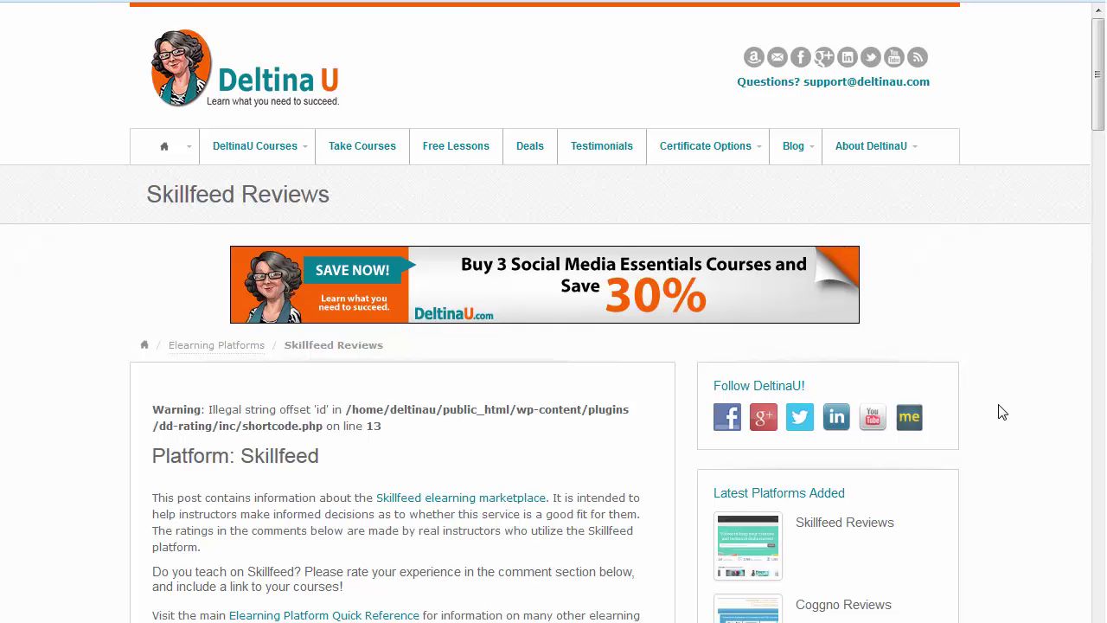
scroll(1001, 412, "down", 6)
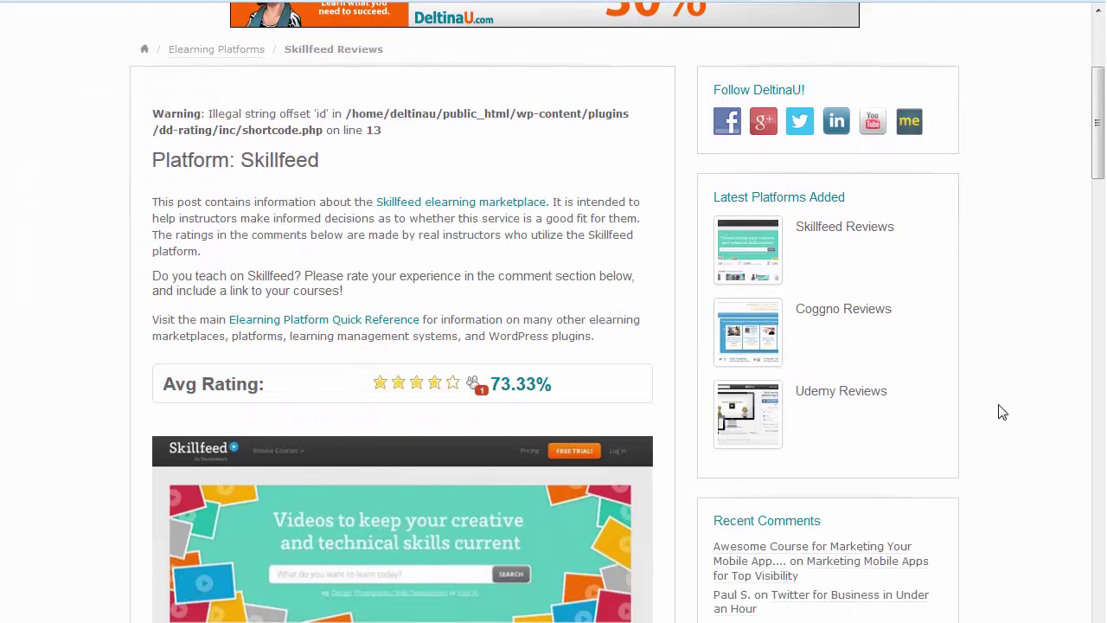
scroll(1001, 412, "up", 6)
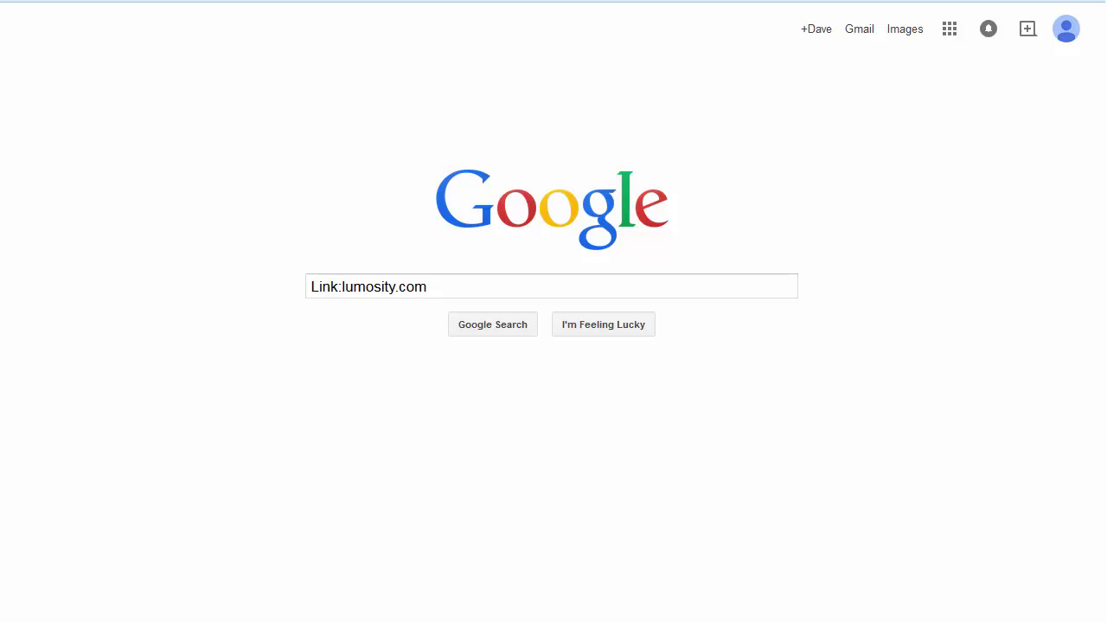
Run the search Link:lumosity.com and open the Lumosity - SiteJabber result.
left_click(337, 286)
left_click(514, 332)
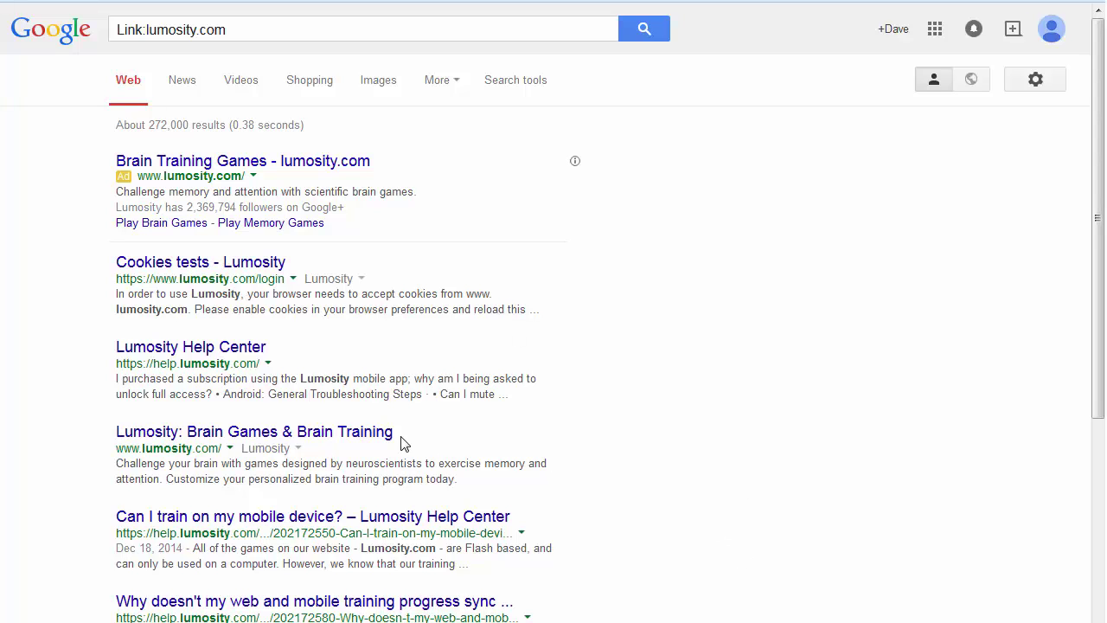
scroll(772, 523, "down", 1)
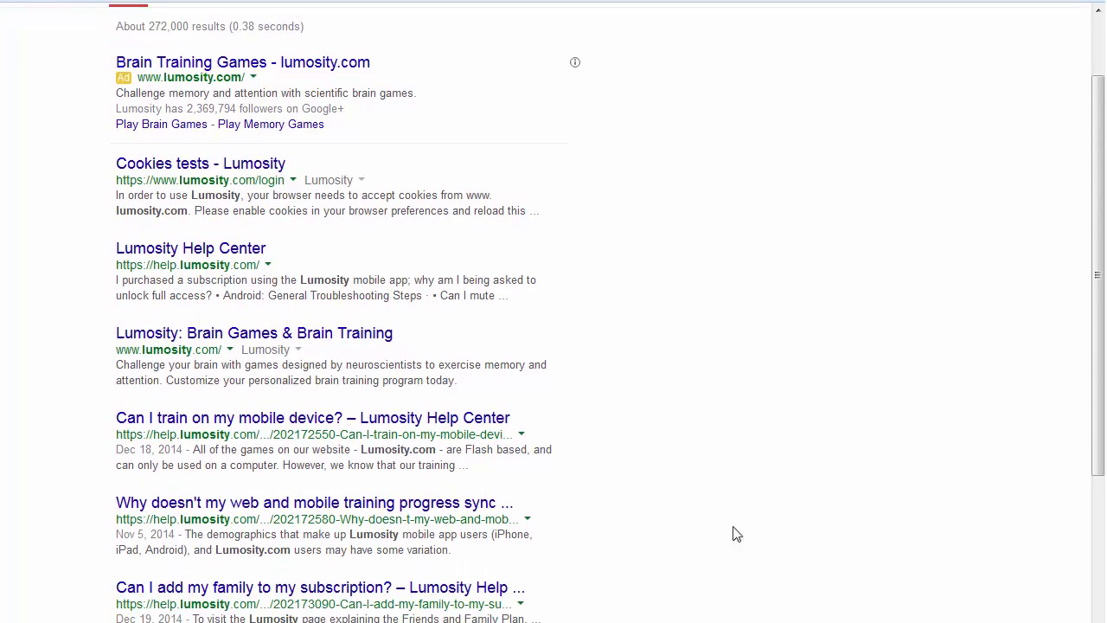
scroll(435, 451, "down", 1)
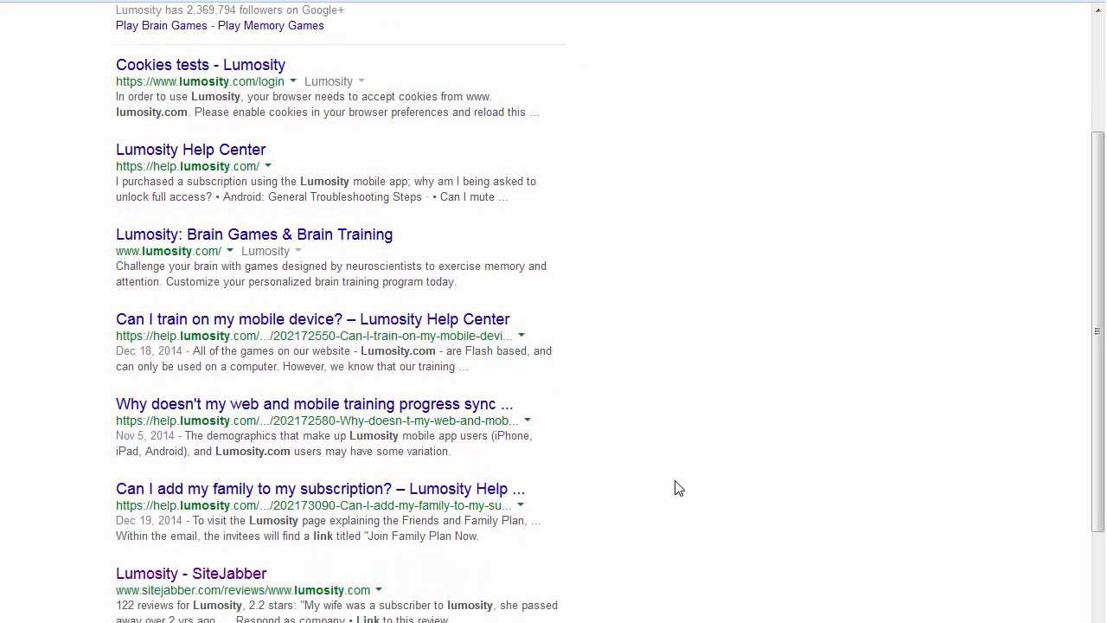
scroll(709, 501, "down", 1)
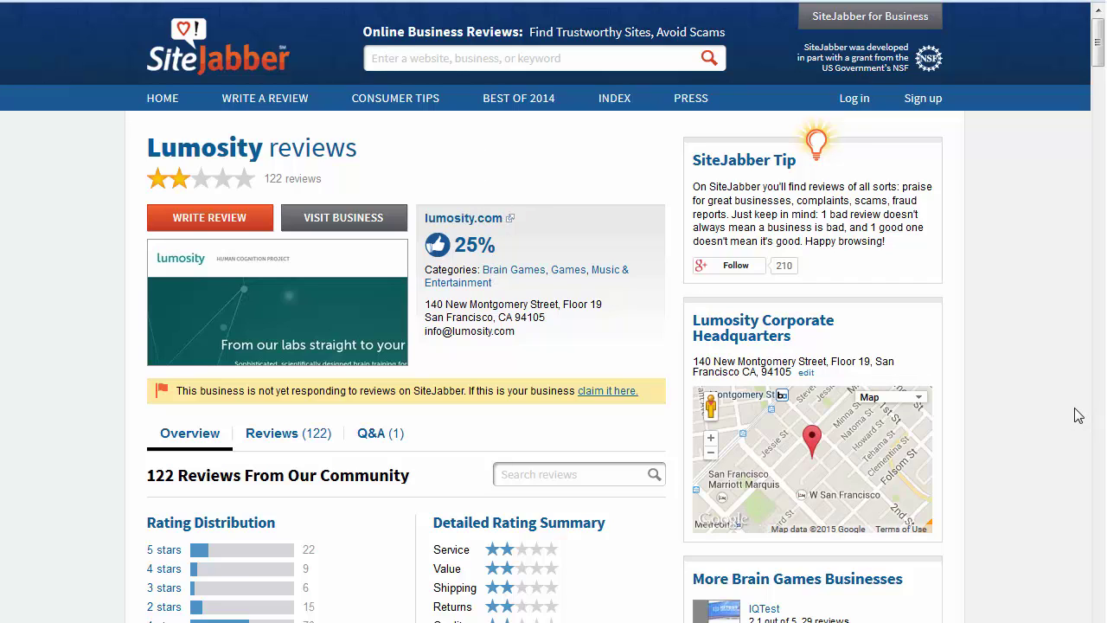
Look through the Lumosity reviews on SiteJabber and return to the search results.
scroll(1078, 415, "down", 3)
scroll(1076, 416, "up", 3)
key("alt+Left")
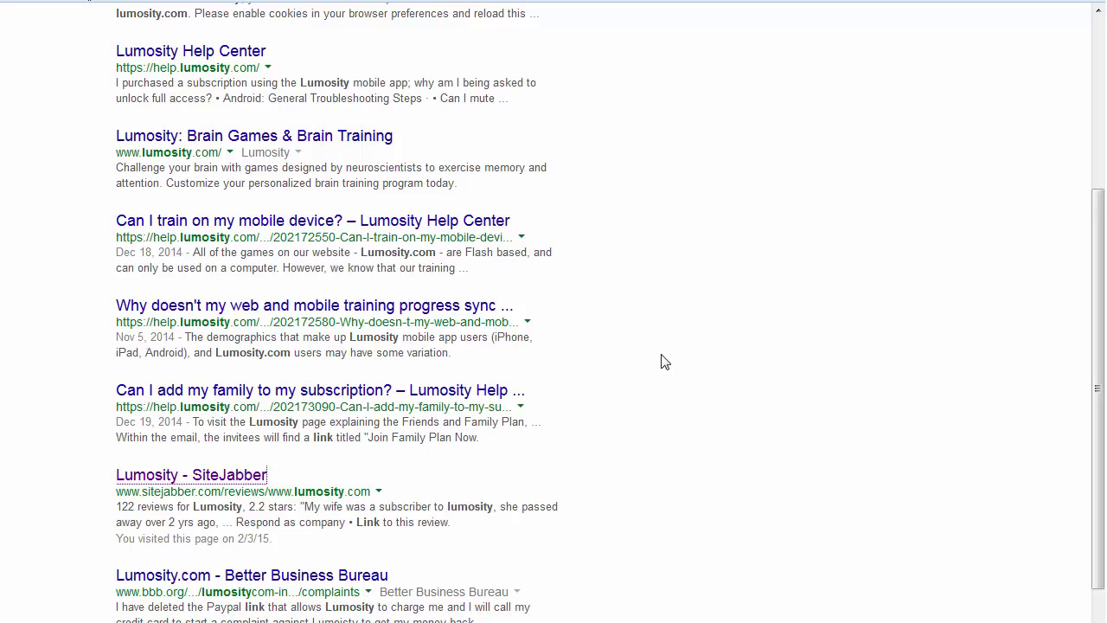
Go to page 5 of the Link:lumosity.com results and look through the listings.
scroll(665, 362, "down", 3)
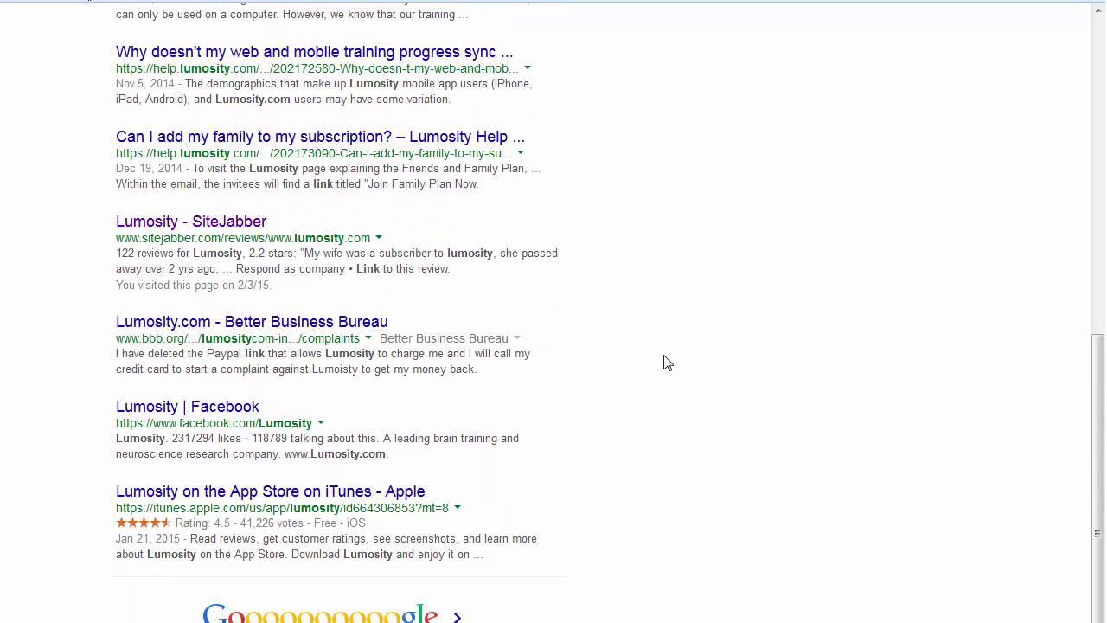
left_click(306, 618)
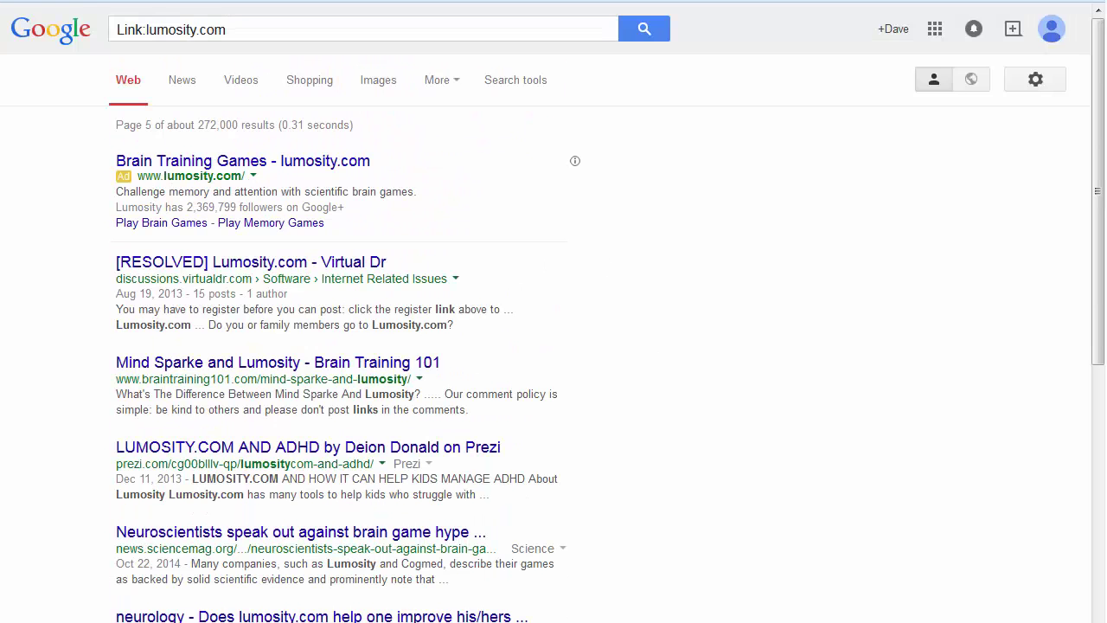
scroll(725, 473, "down", 5)
scroll(724, 473, "down", 3)
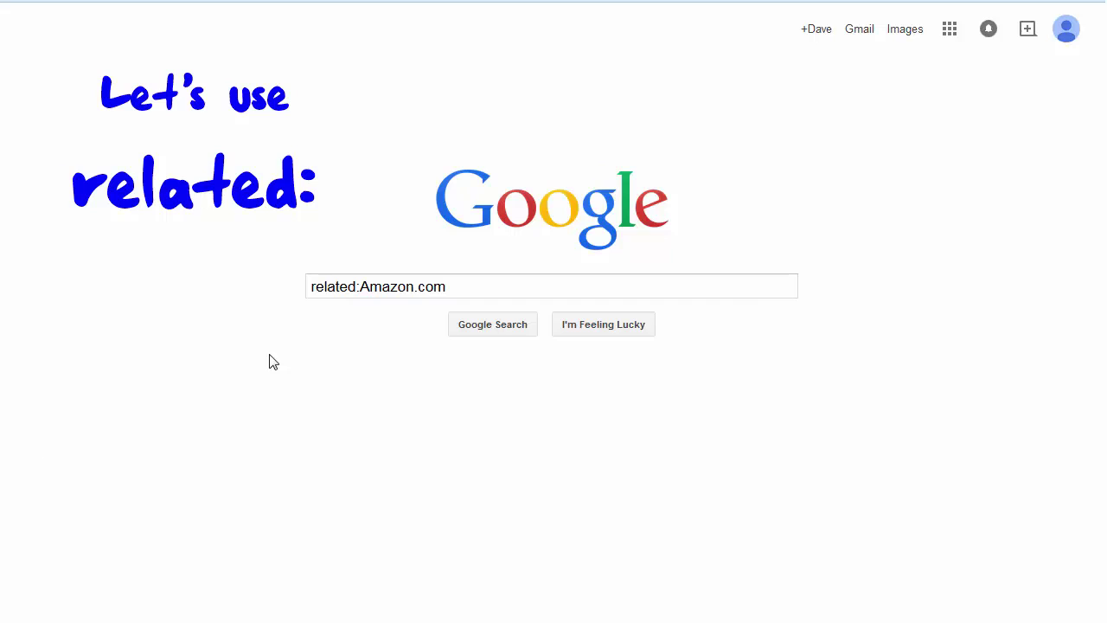
Search for sites similar to Amazon and Monster with the queries related:Amazon.com and related:monster.com.
left_click_drag(358, 286, 306, 287)
left_click(374, 303)
left_click(507, 333)
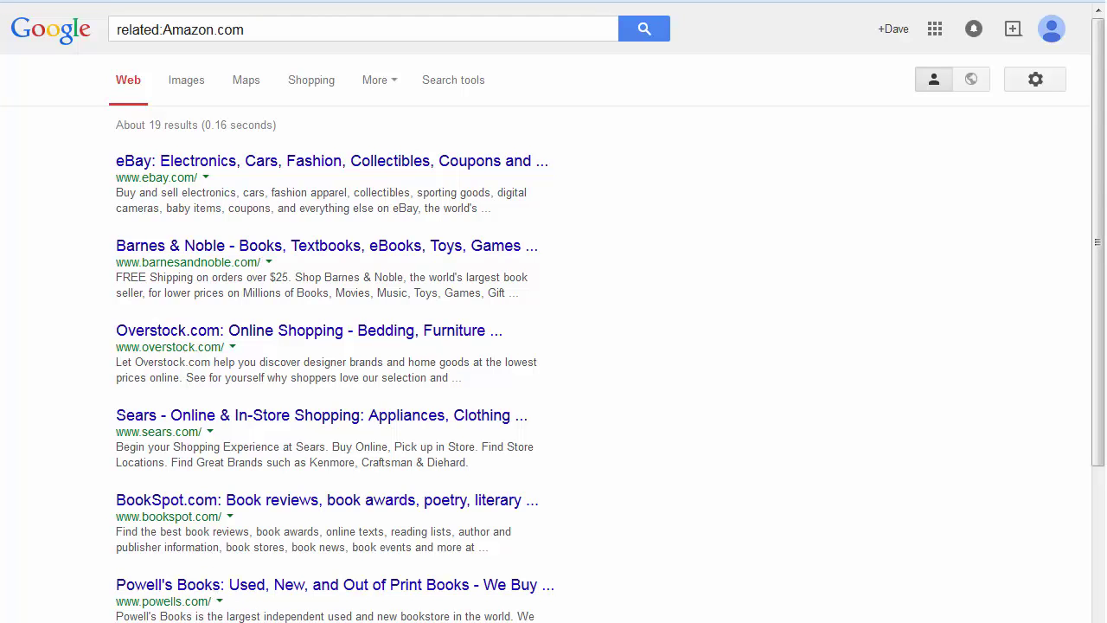
scroll(279, 597, "down", 1)
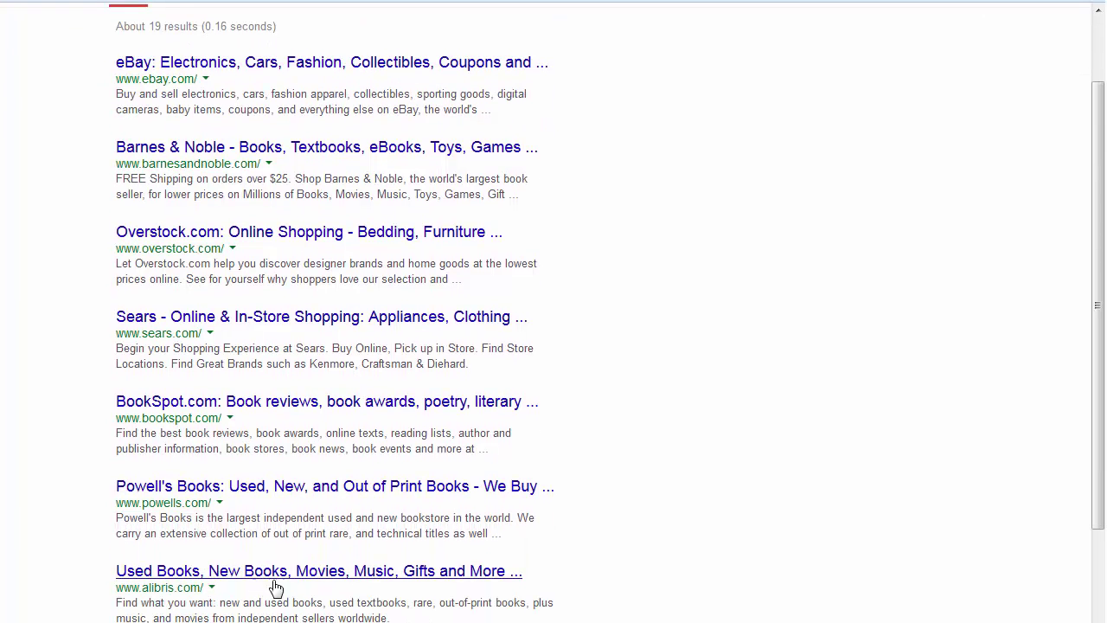
left_click_drag(1097, 519, 1096, 477)
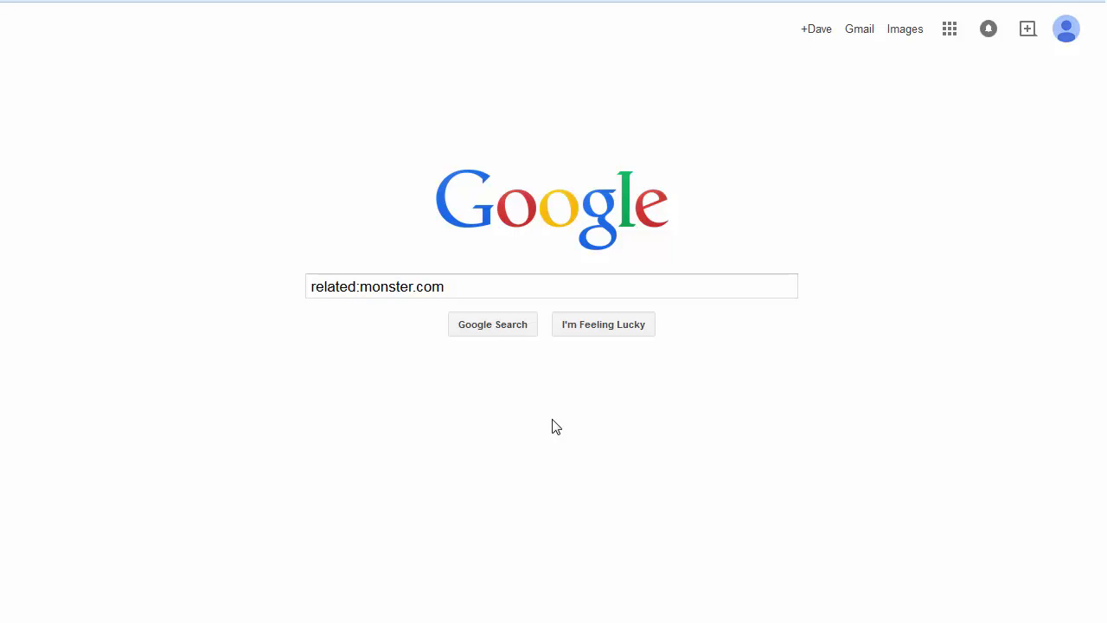
left_click(501, 327)
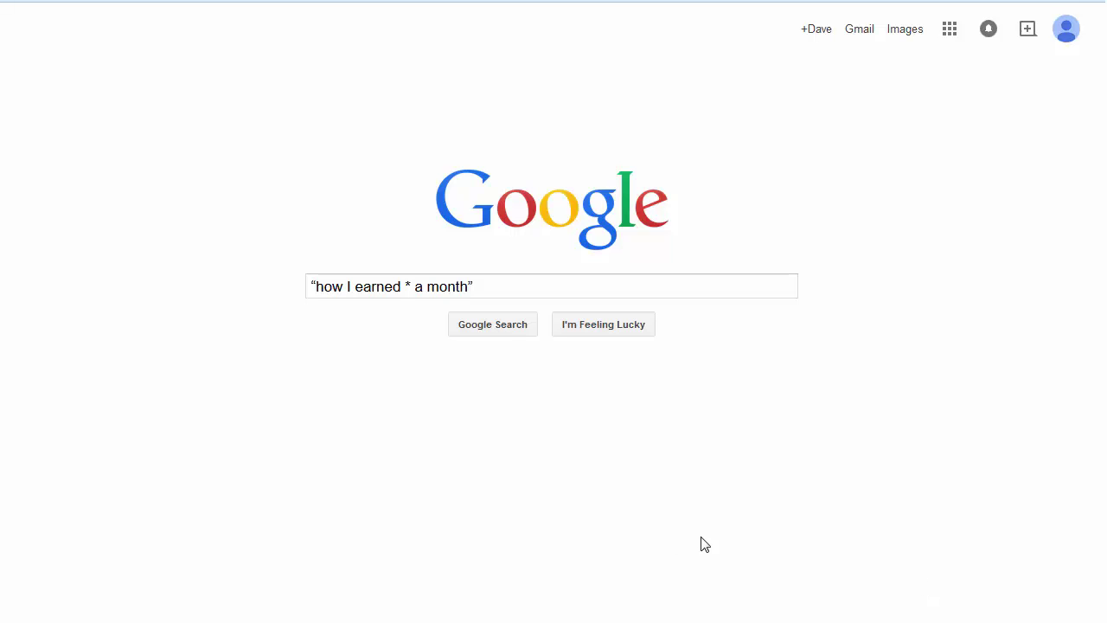
Run the wildcard search “how I earned * a month” and review the results for the different phrases.
left_click(496, 333)
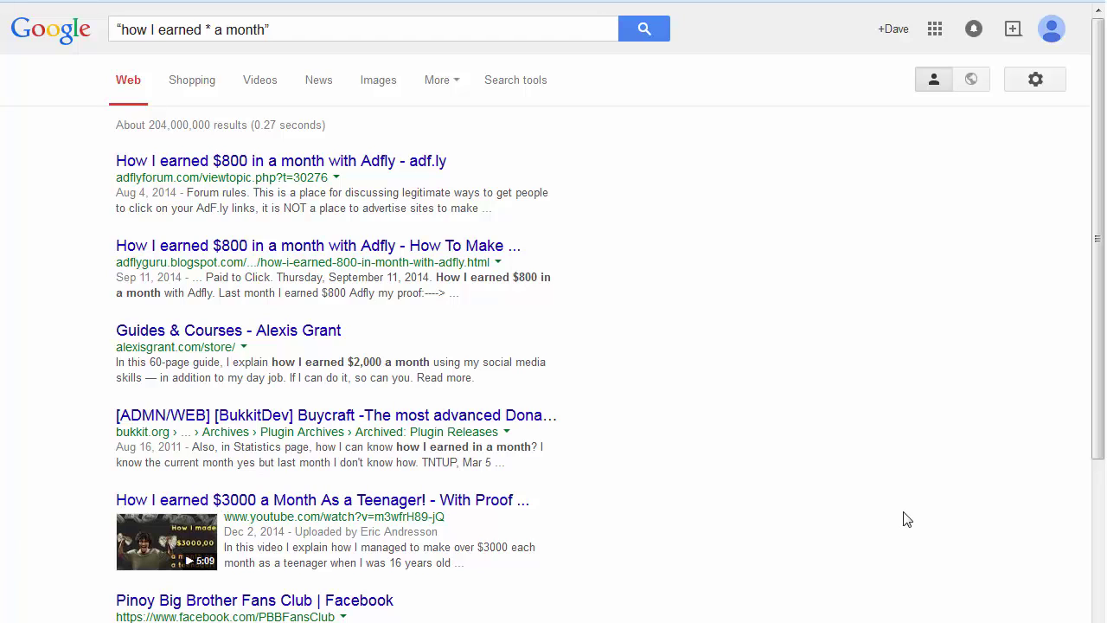
scroll(905, 519, "down", 2)
scroll(904, 519, "down", 4)
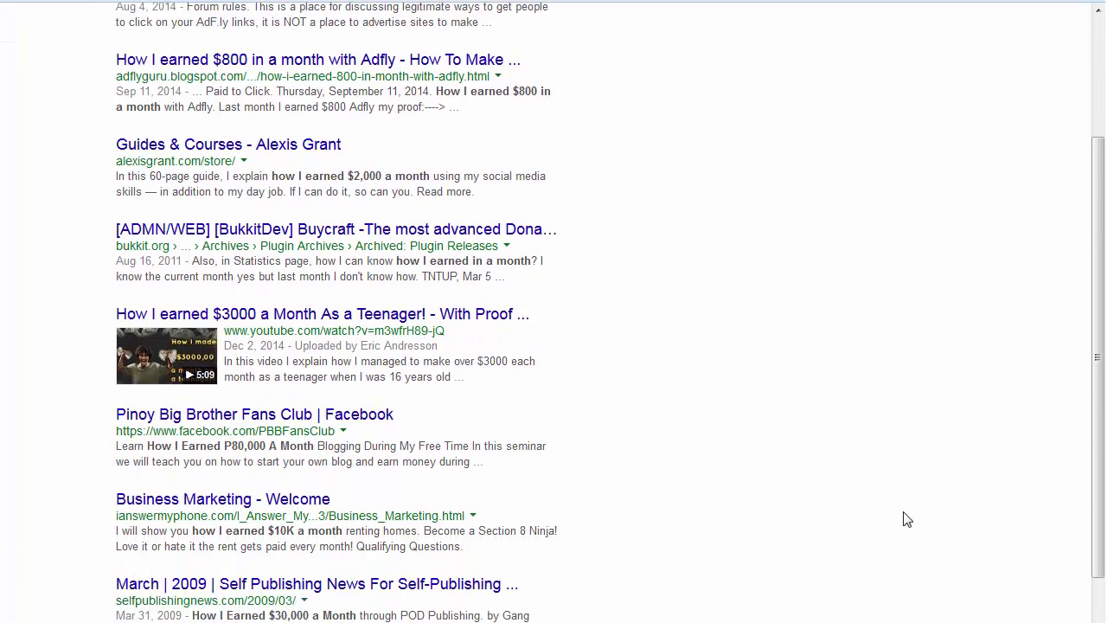
scroll(904, 519, "down", 2)
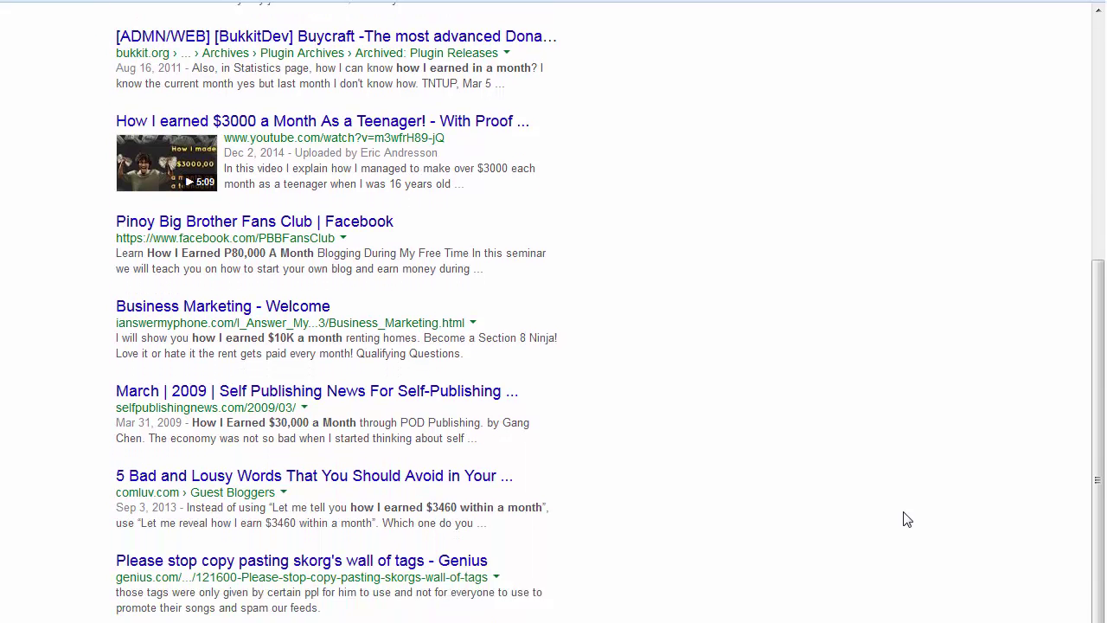
scroll(904, 519, "up", 4)
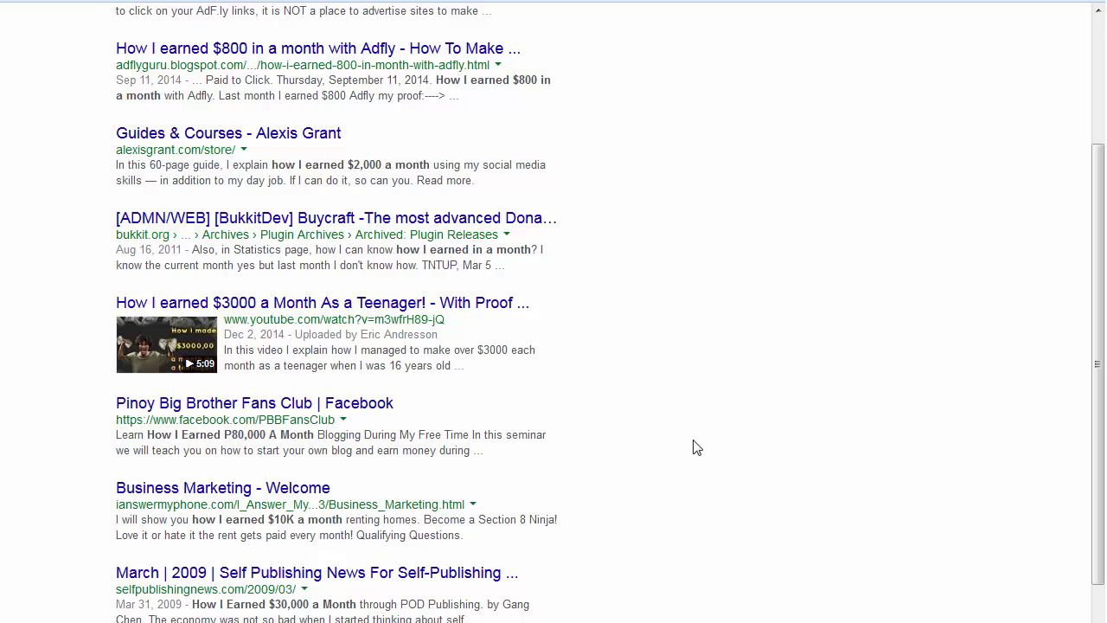
scroll(698, 451, "up", 3)
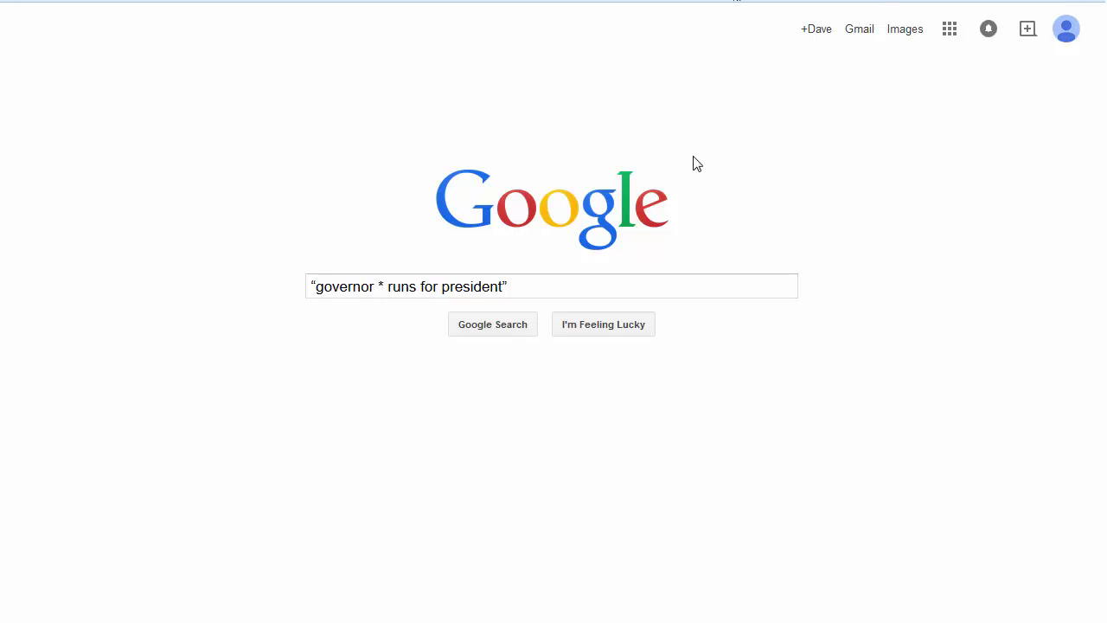
Run the wildcard search “governor * runs for president” and the either-or search olympics 2008 OR 2012.
left_click(506, 333)
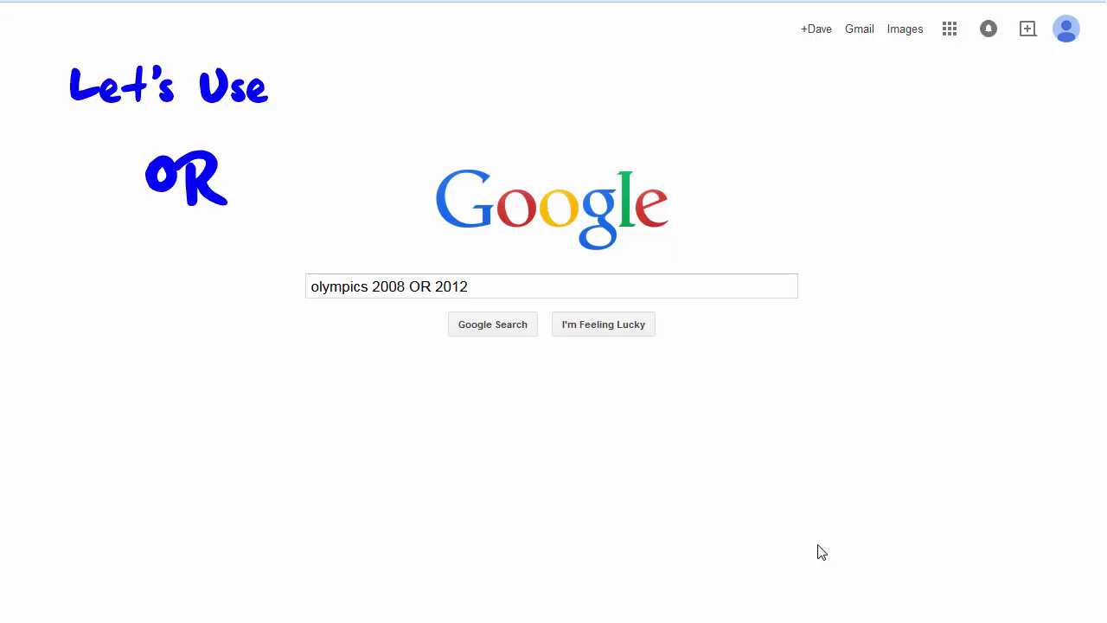
left_click(507, 332)
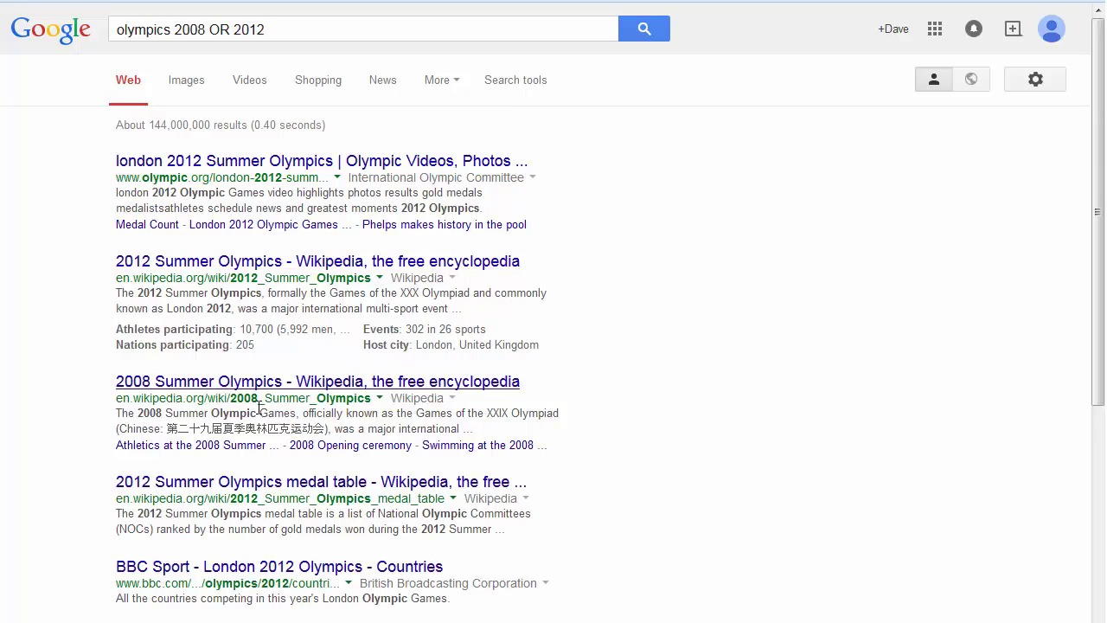
Look through the olympics 2008 OR 2012 results and run the either-or search "world series" Yankees OR mets.
scroll(751, 576, "down", 5)
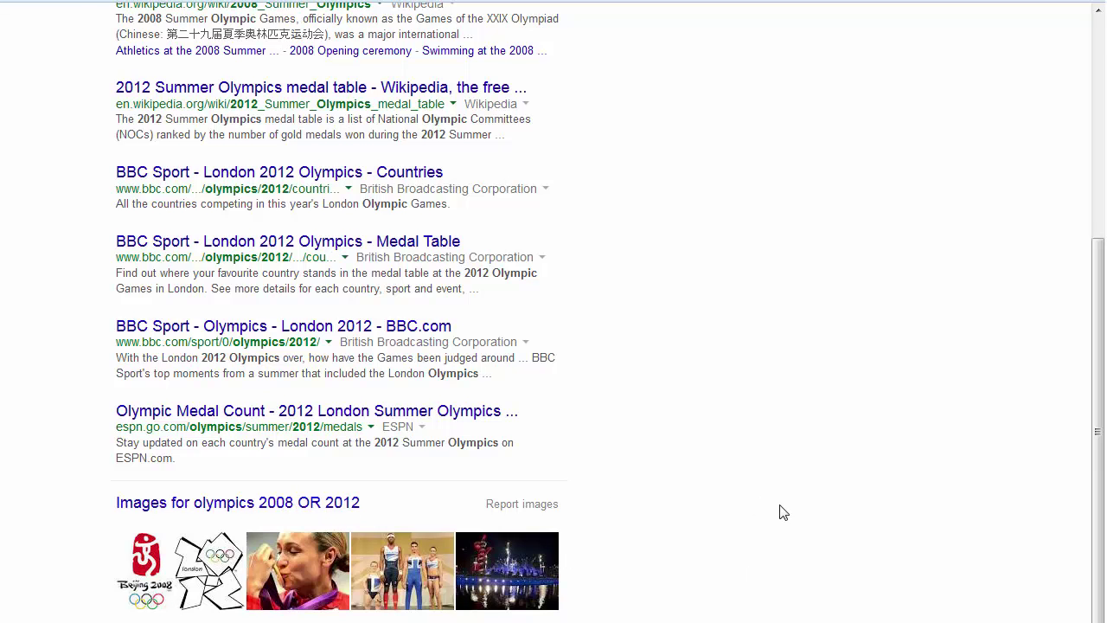
scroll(791, 514, "down", 2)
scroll(802, 516, "down", 3)
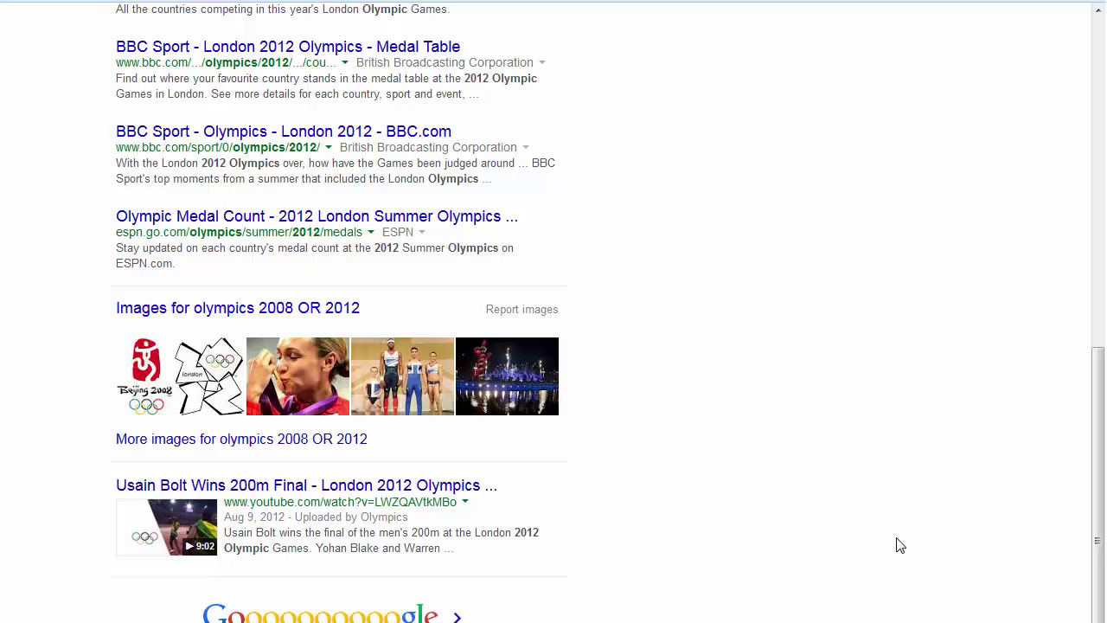
scroll(900, 544, "up", 3)
scroll(899, 545, "down", 1)
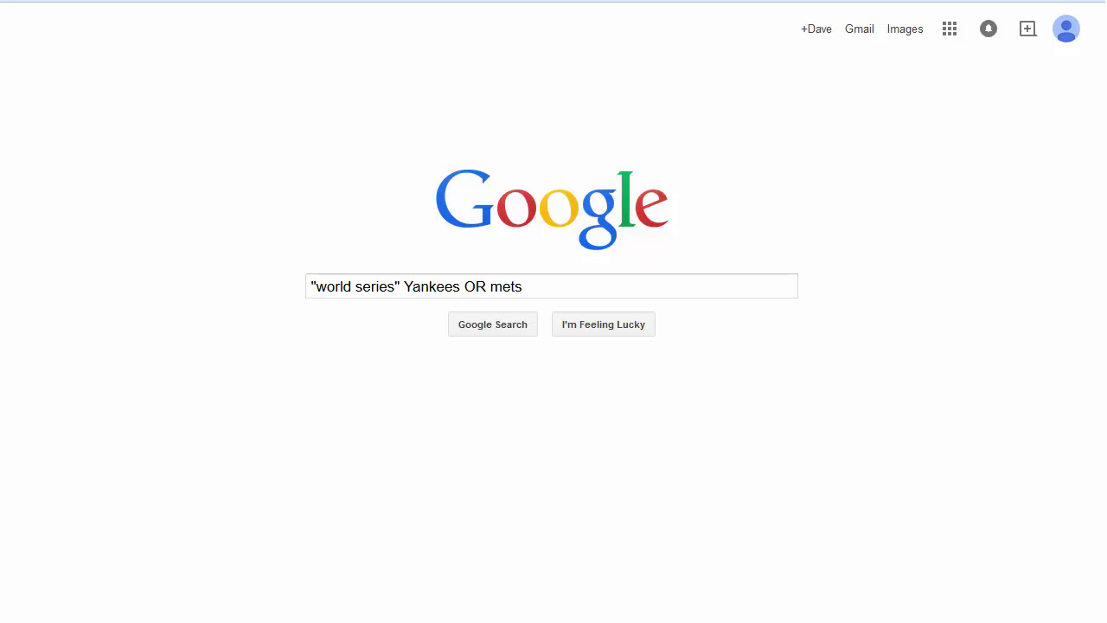
left_click(495, 327)
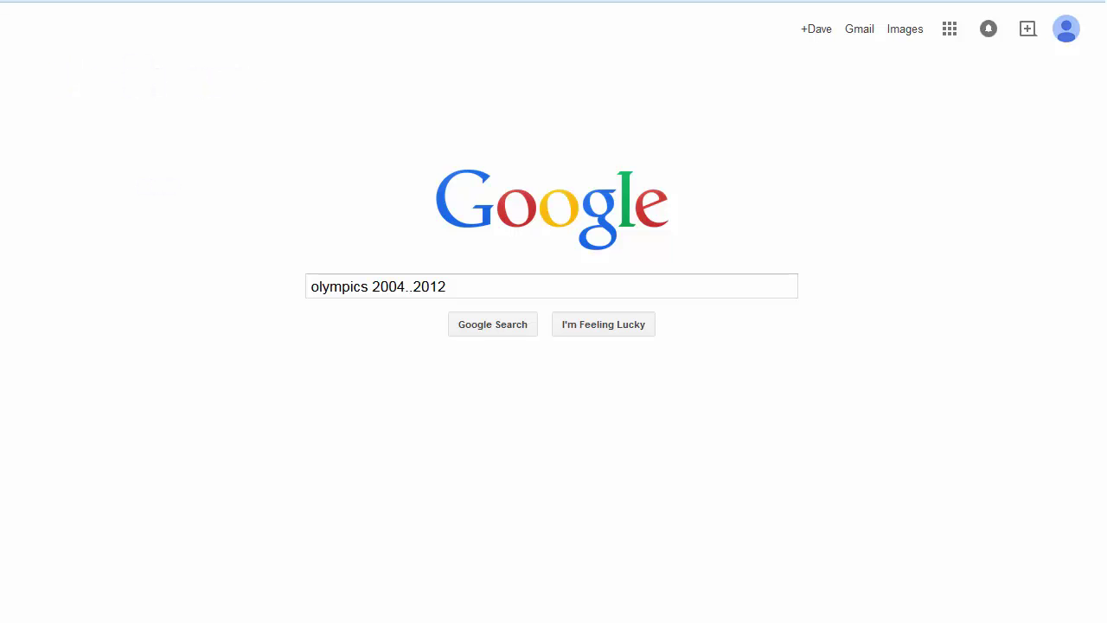
Run the number-range search olympics 2004..2012 and look through the results for games within that range.
left_click(522, 328)
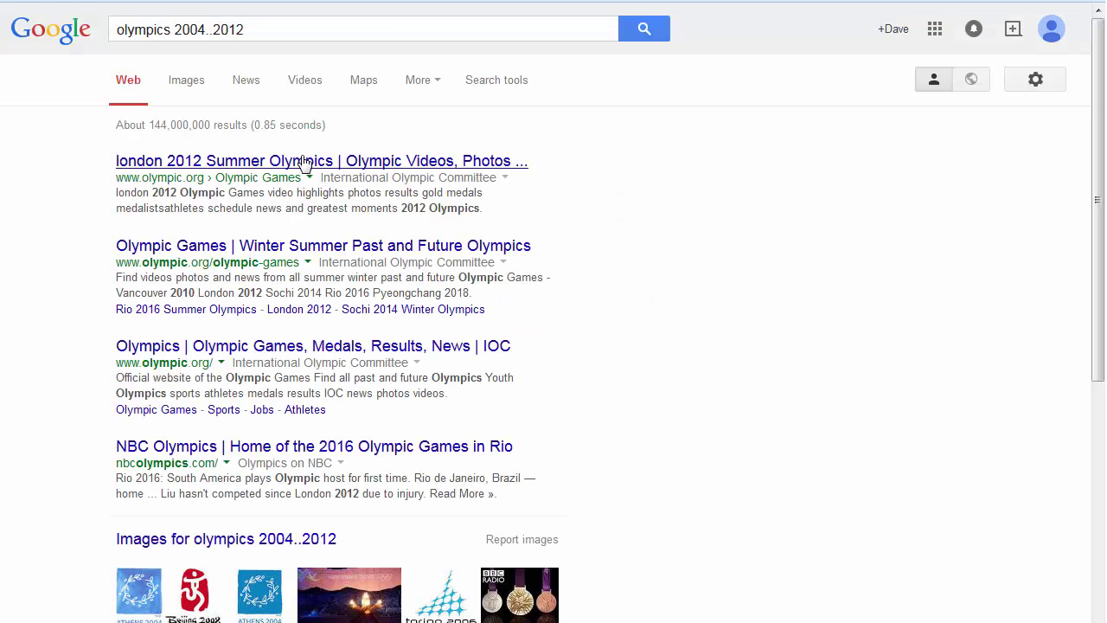
scroll(583, 401, "down", 5)
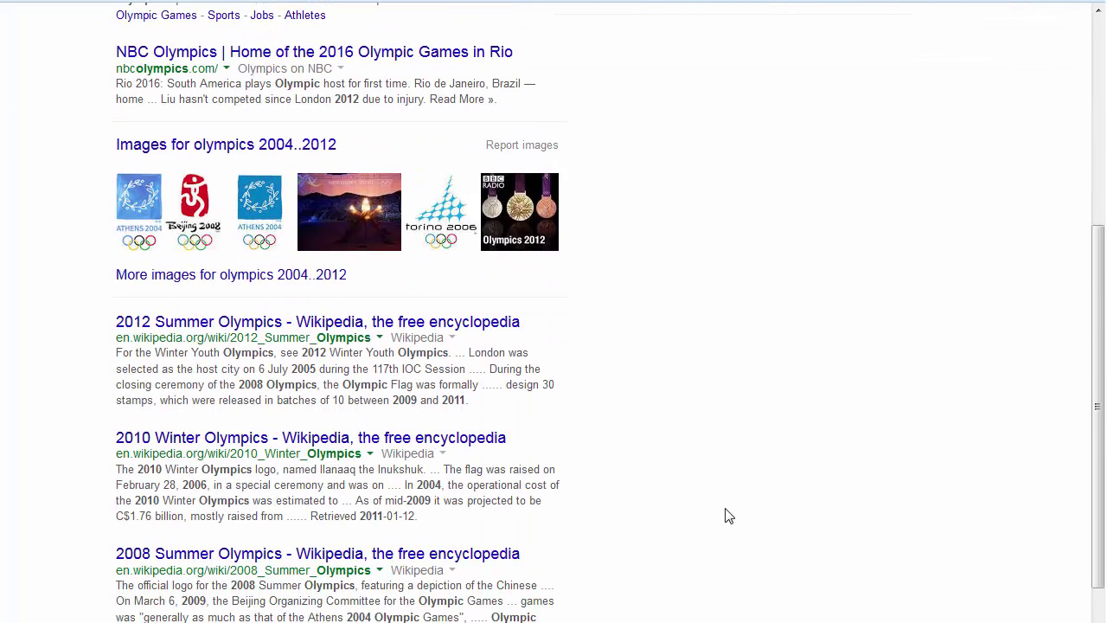
scroll(484, 499, "down", 2)
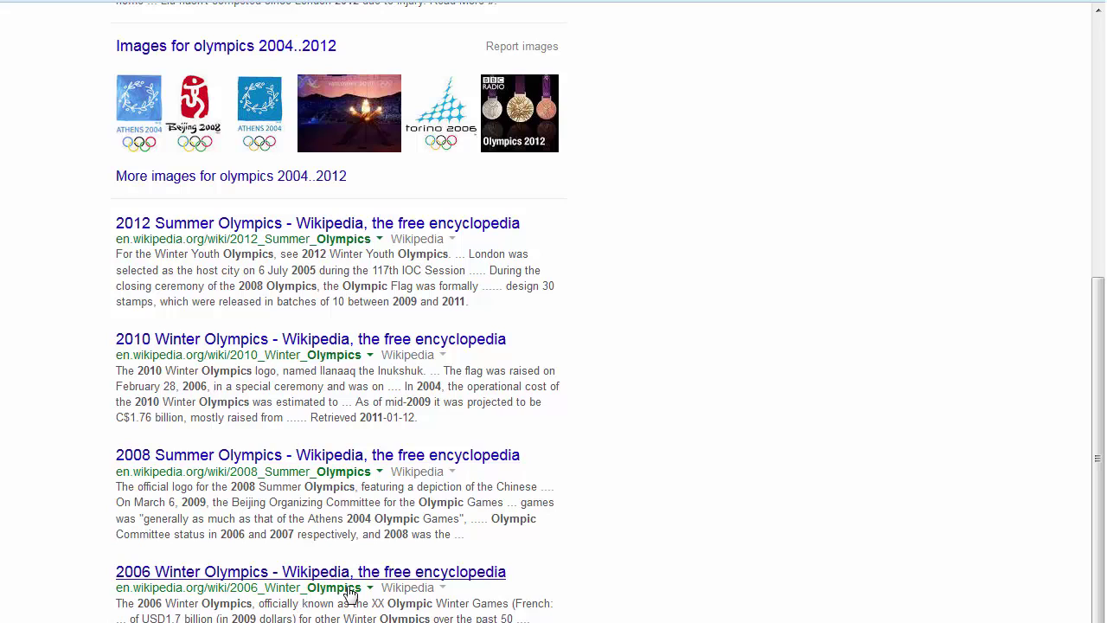
scroll(852, 553, "down", 1)
scroll(852, 554, "down", 2)
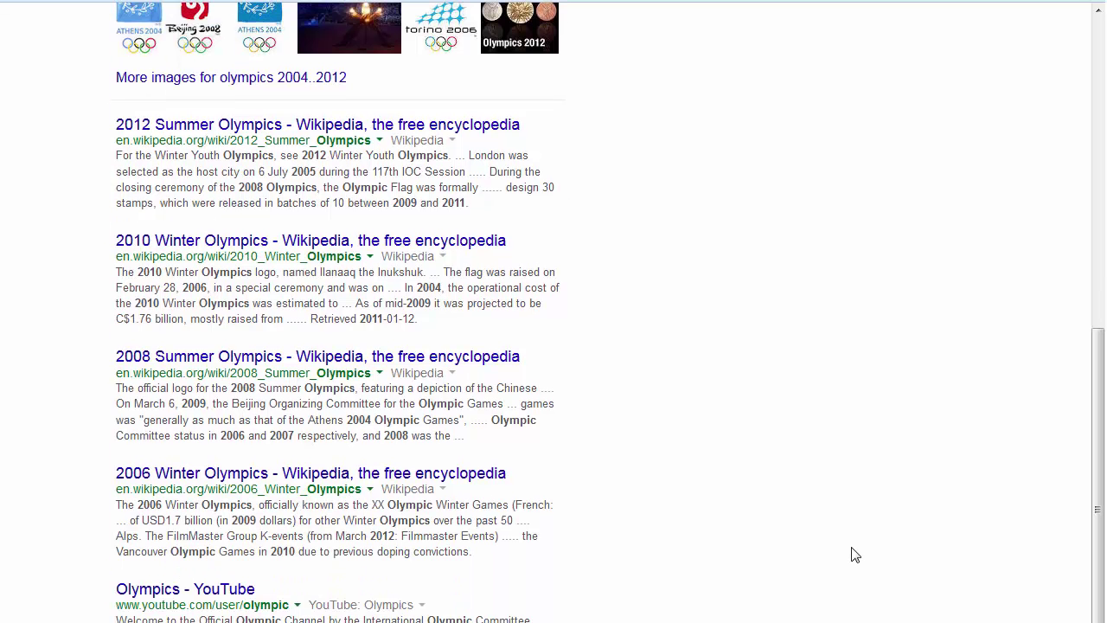
scroll(852, 554, "up", 6)
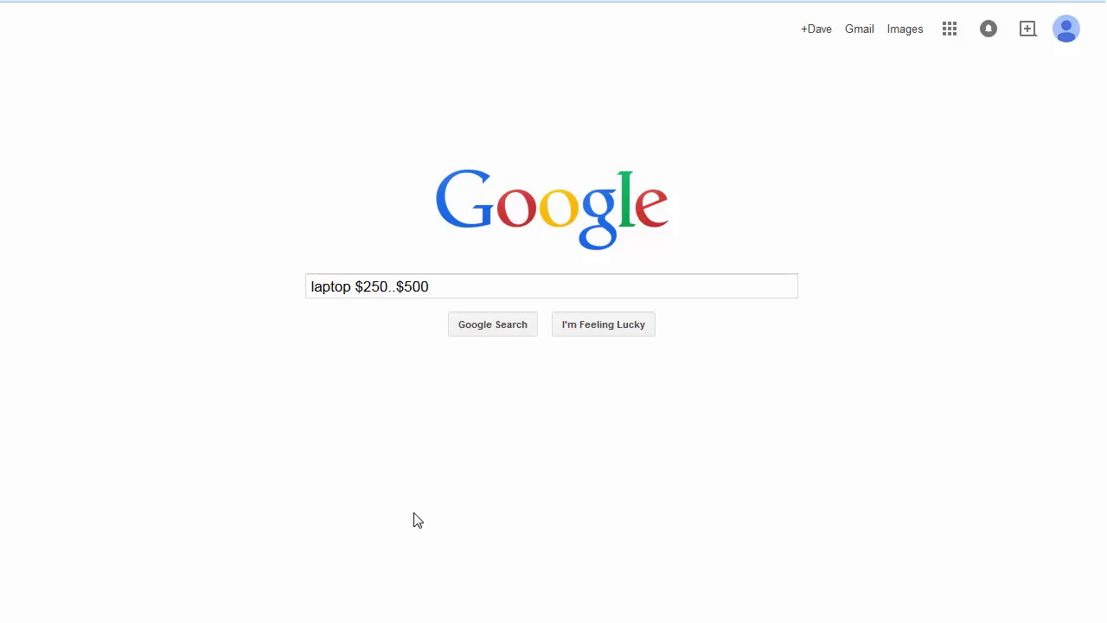
Run the price-range search laptop $250..$500 and the site information search info:craigslist.org.
left_click(514, 334)
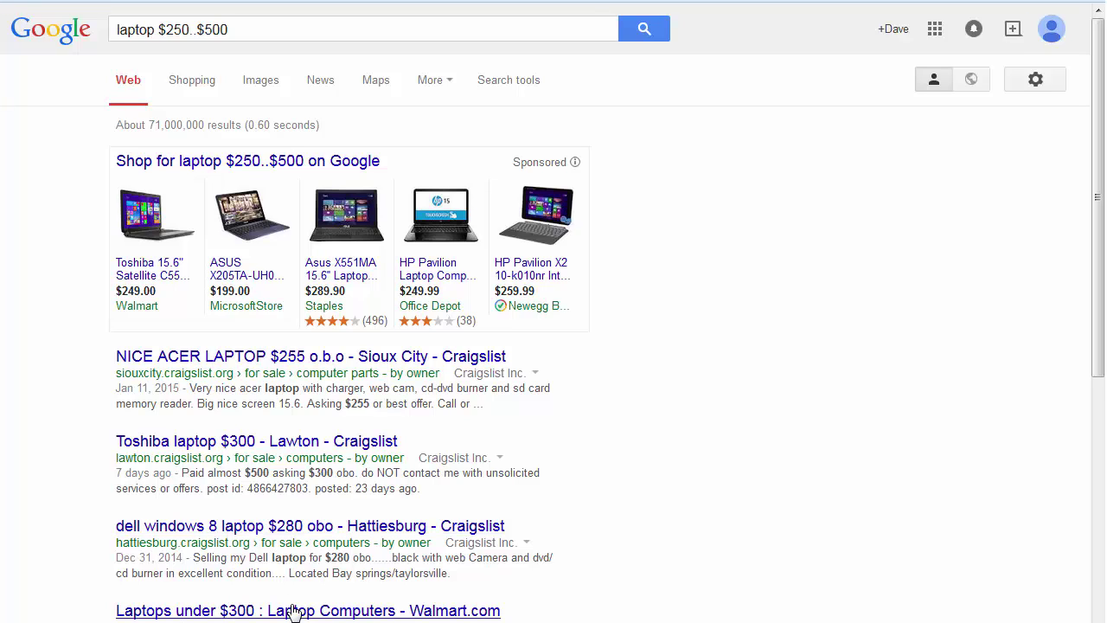
scroll(820, 553, "down", 3)
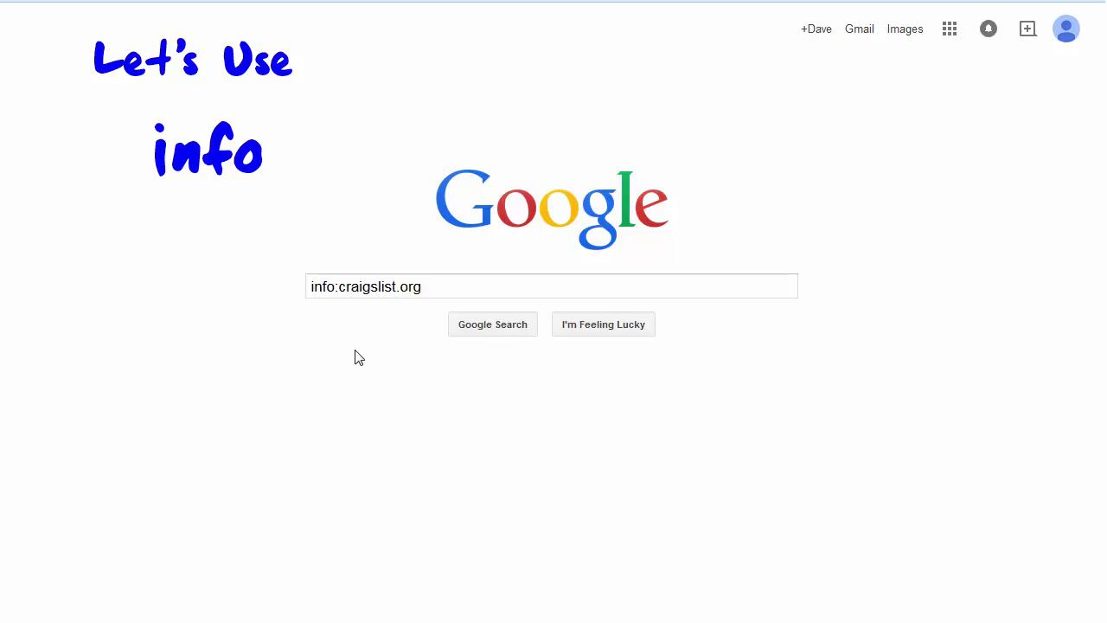
left_click(341, 287)
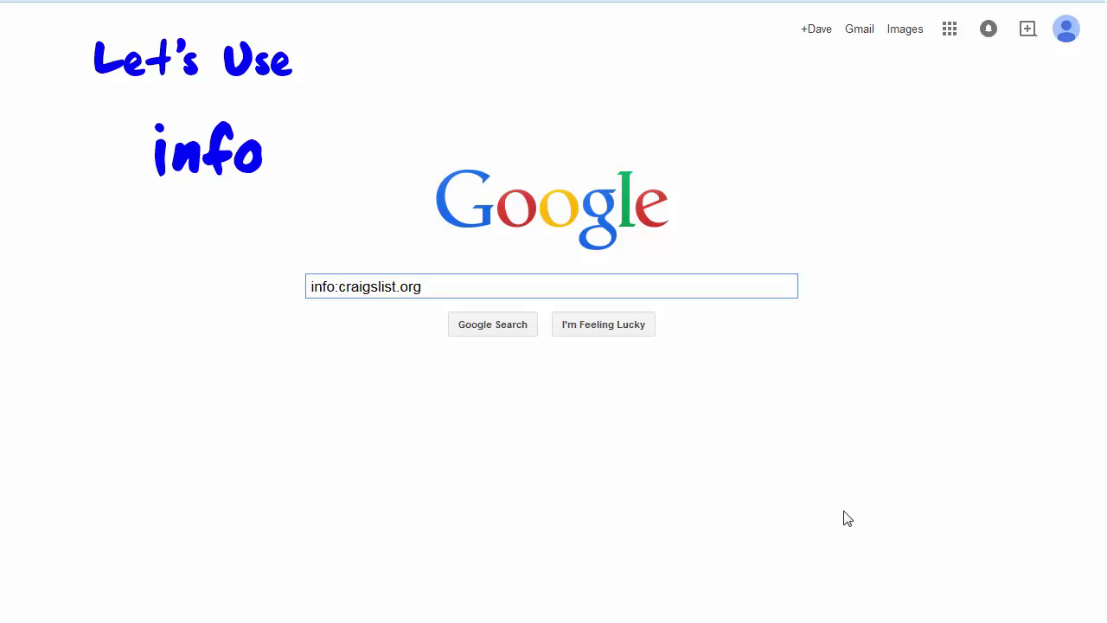
left_click(501, 328)
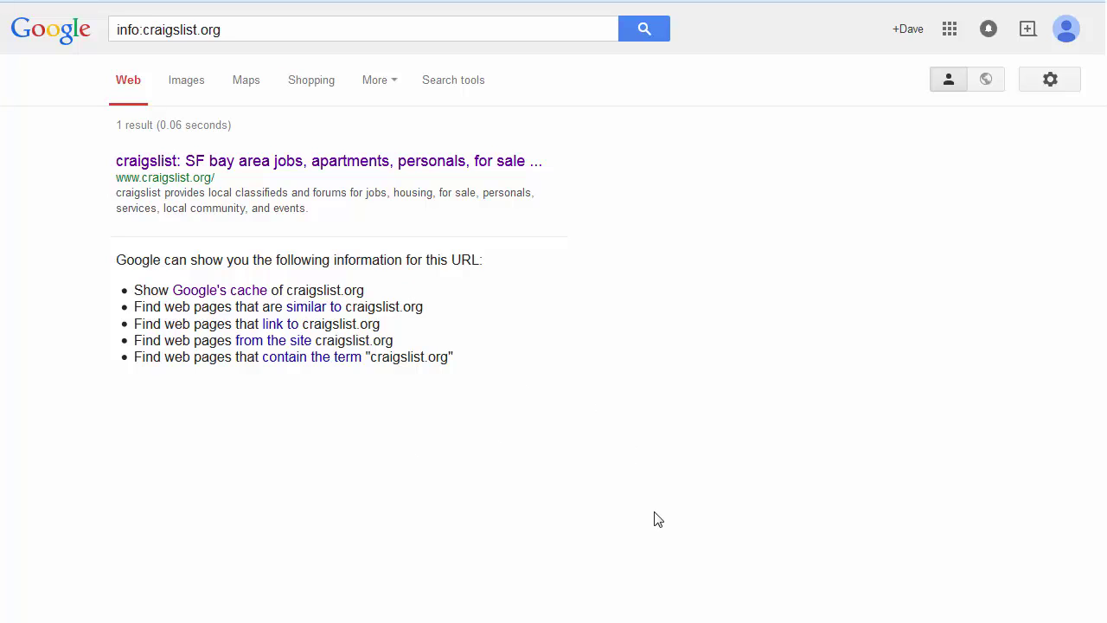
View Google's cache of craigslist.org and the web pages similar to it, returning to the info:craigslist.org results after each.
left_click(243, 296)
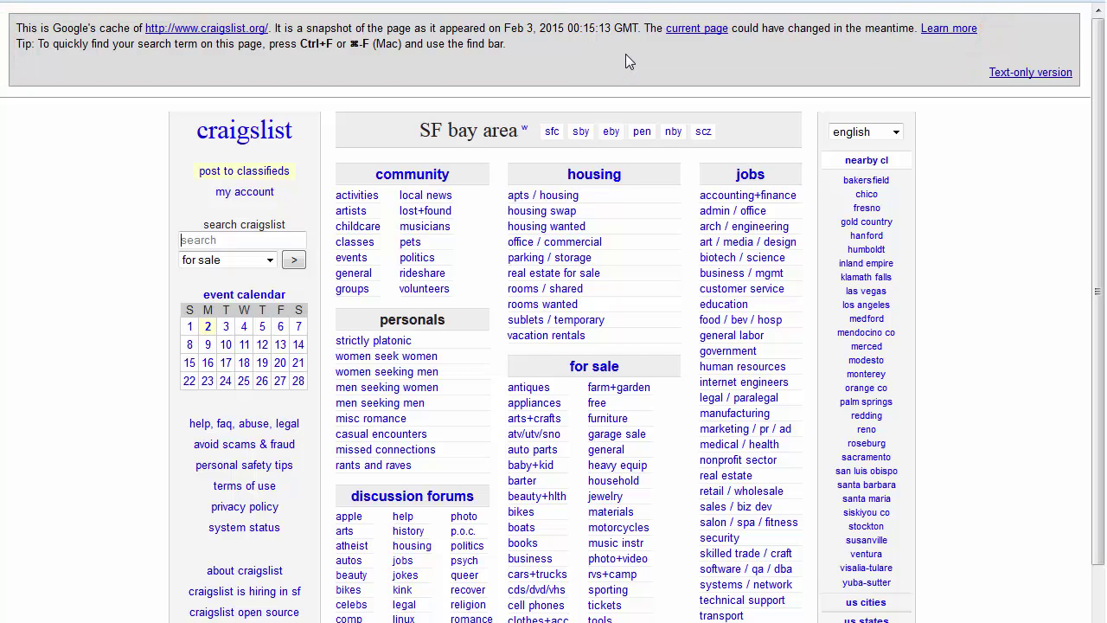
key("alt+Left")
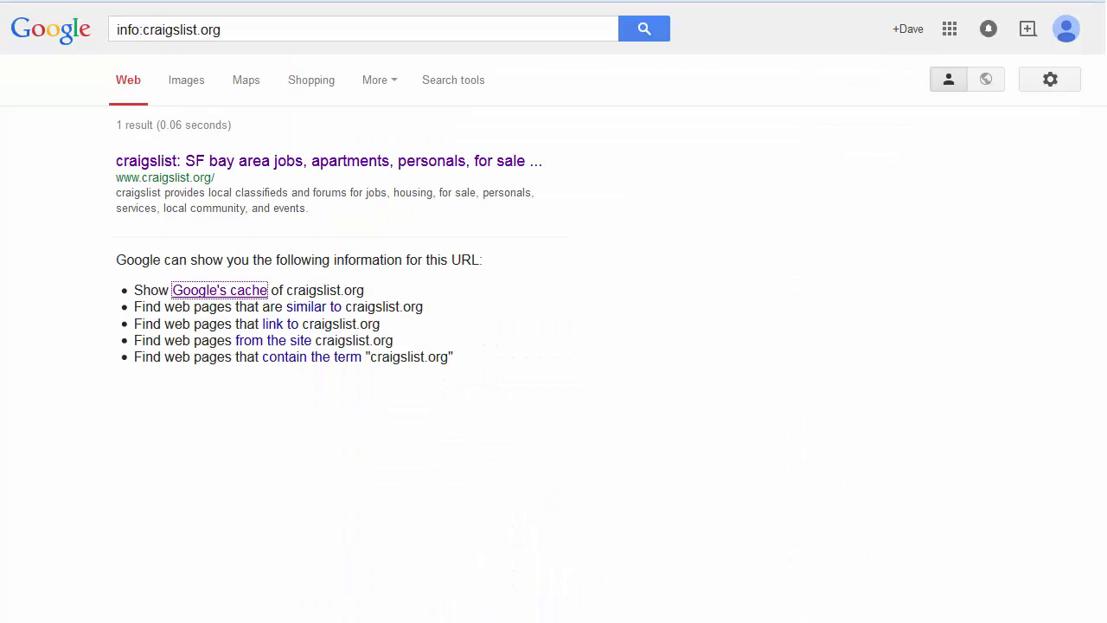
left_click(314, 309)
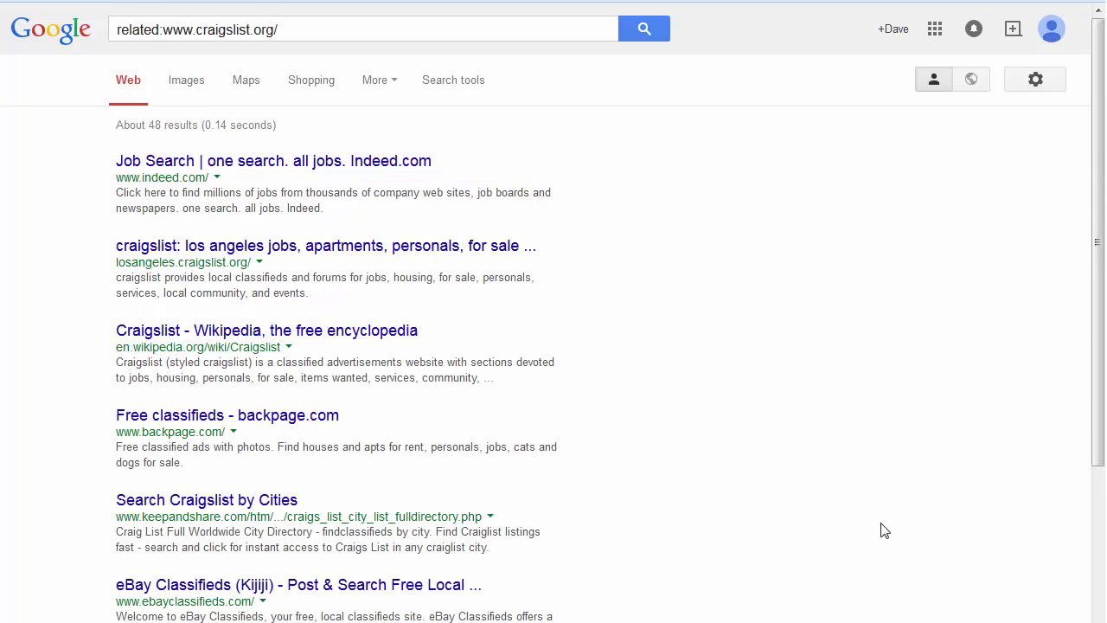
scroll(314, 383, "down", 2)
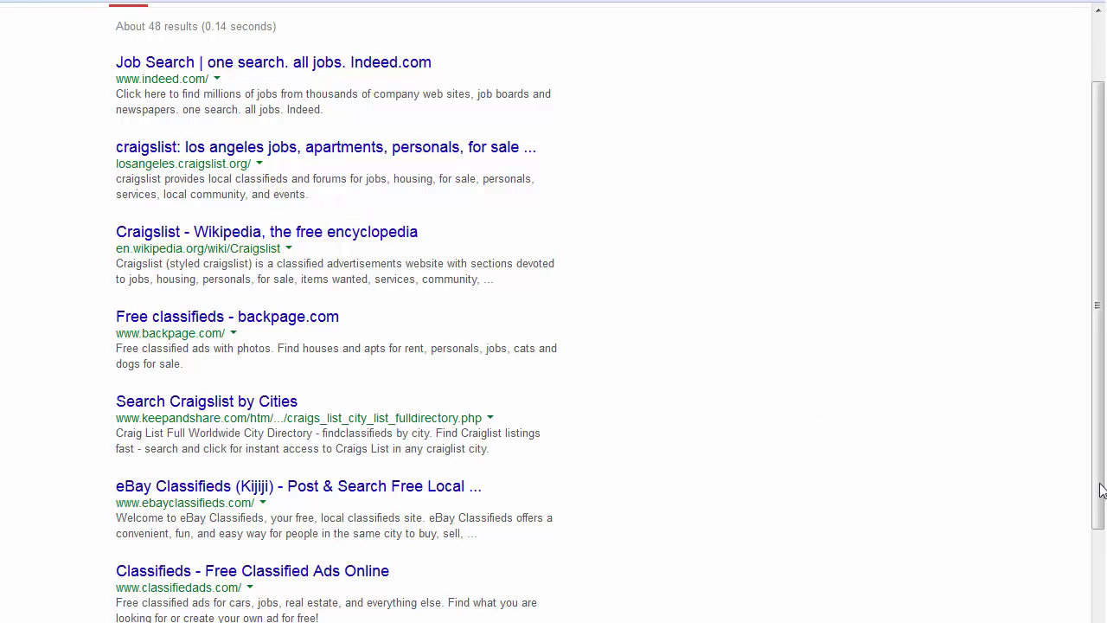
scroll(1091, 433, "up", 2)
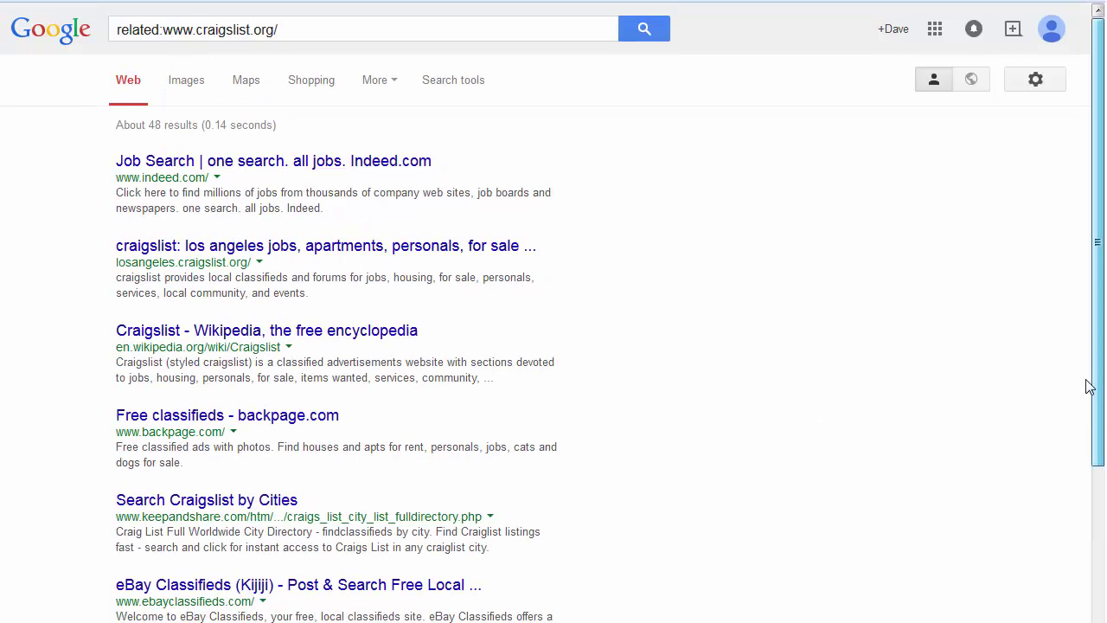
left_click(24, 1)
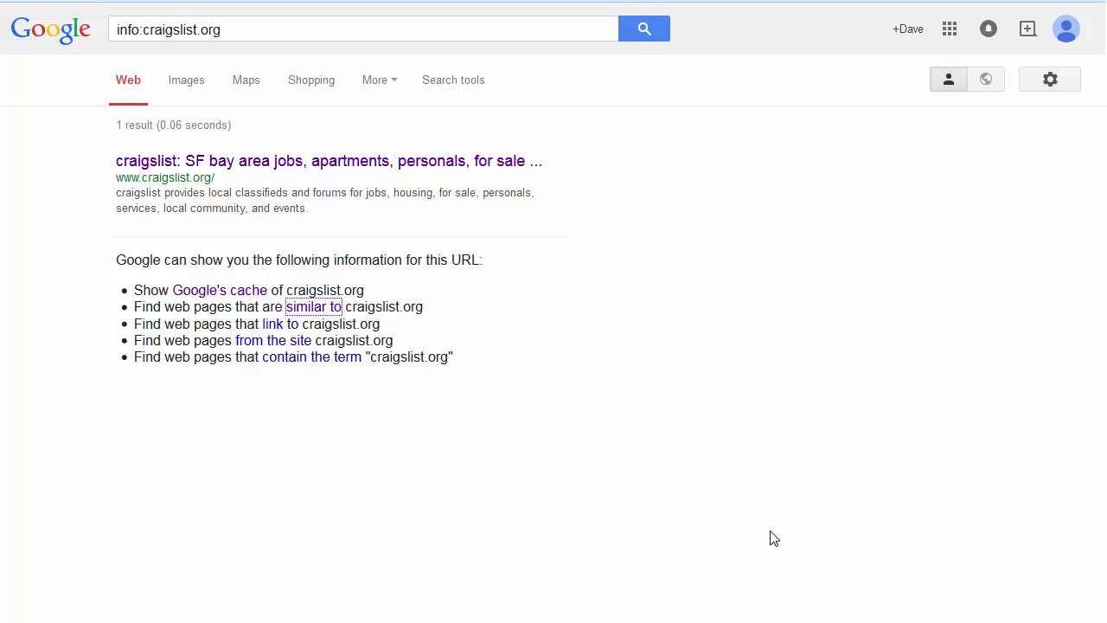